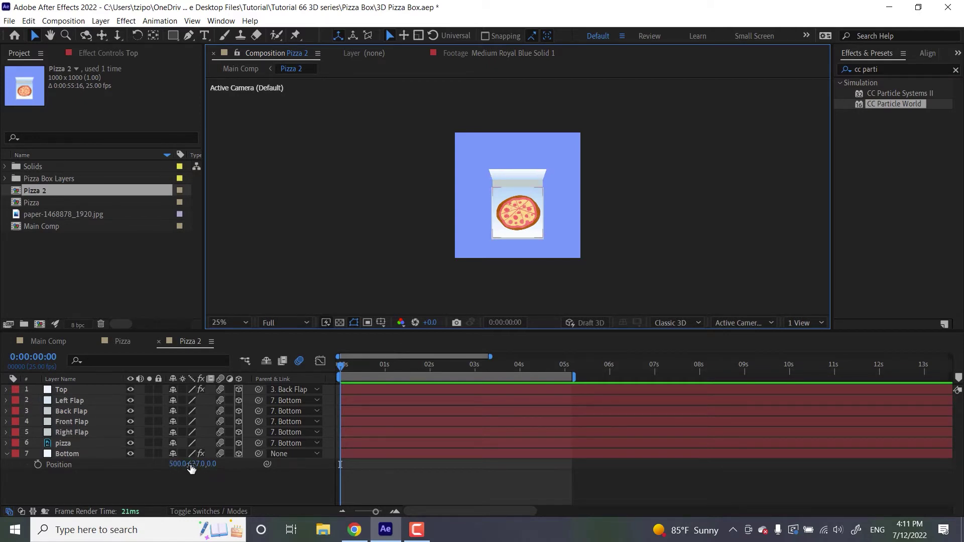
pyautogui.moveTo(190, 464); pyautogui.dragTo(139, 461)
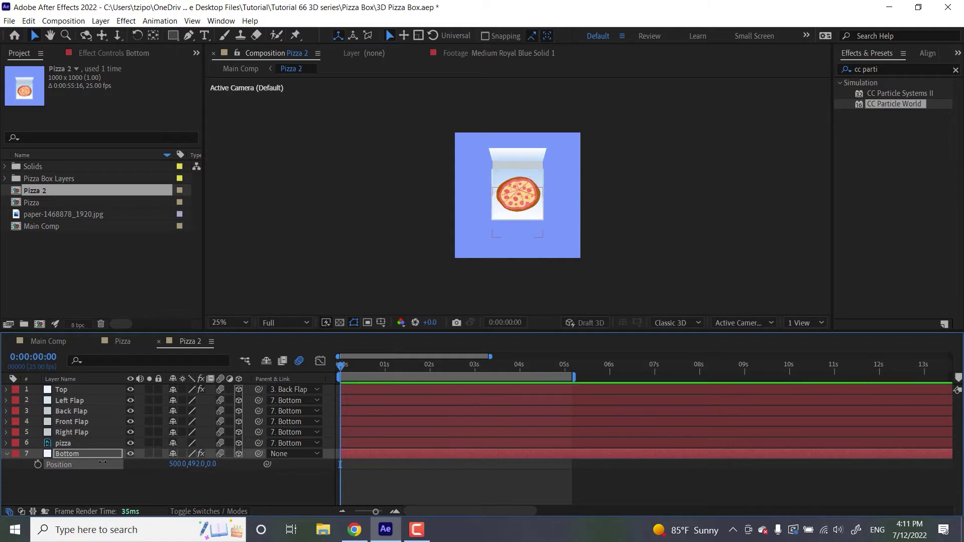
pyautogui.click(154, 486)
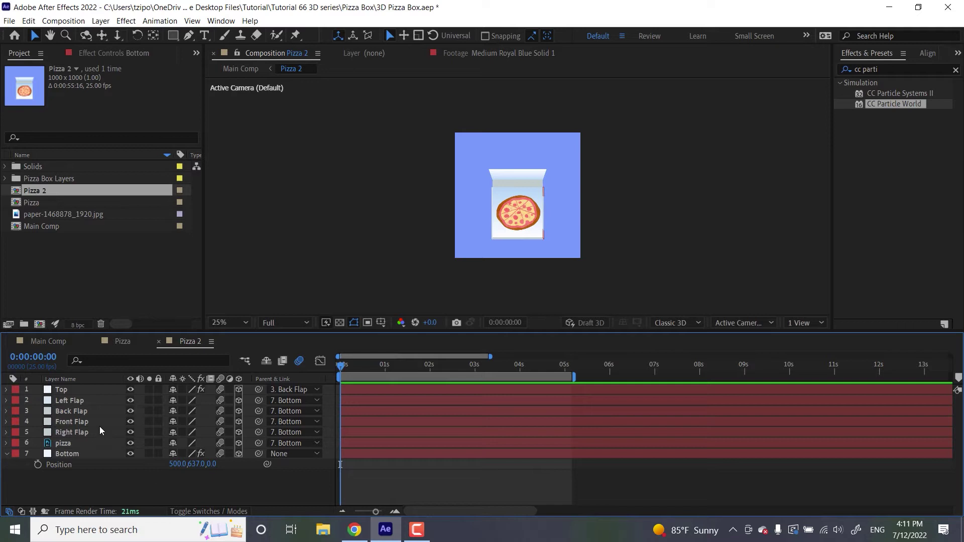
pyautogui.click(82, 422)
pyautogui.press('r')
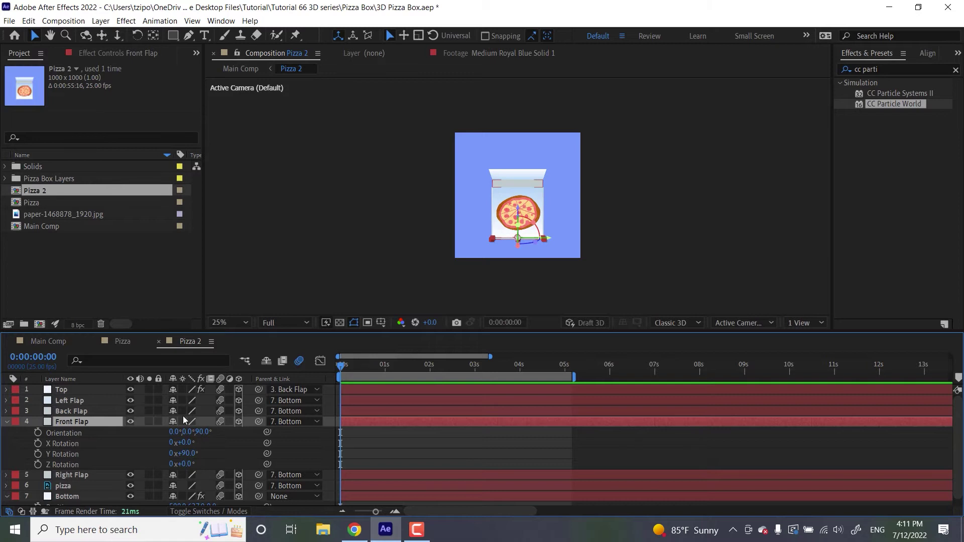
pyautogui.press('r')
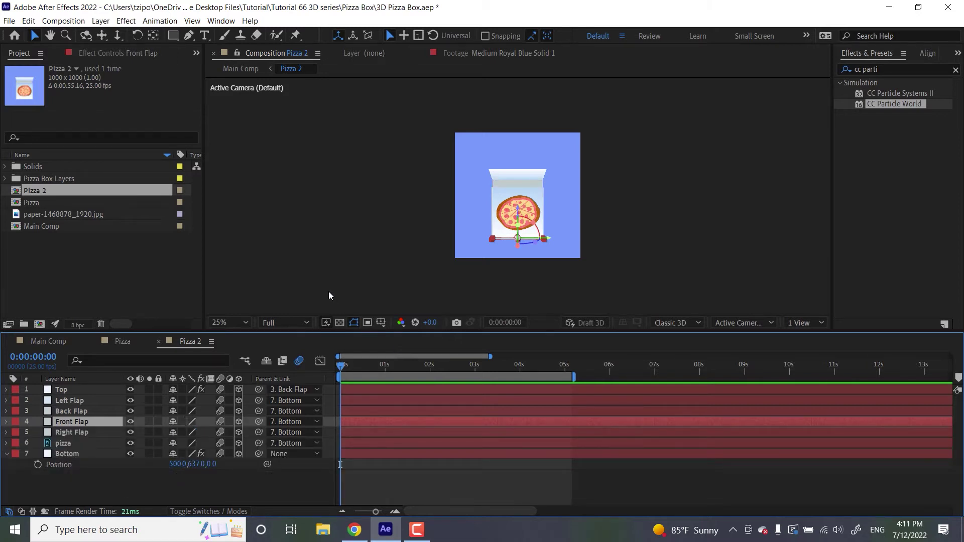
pyautogui.click(298, 274)
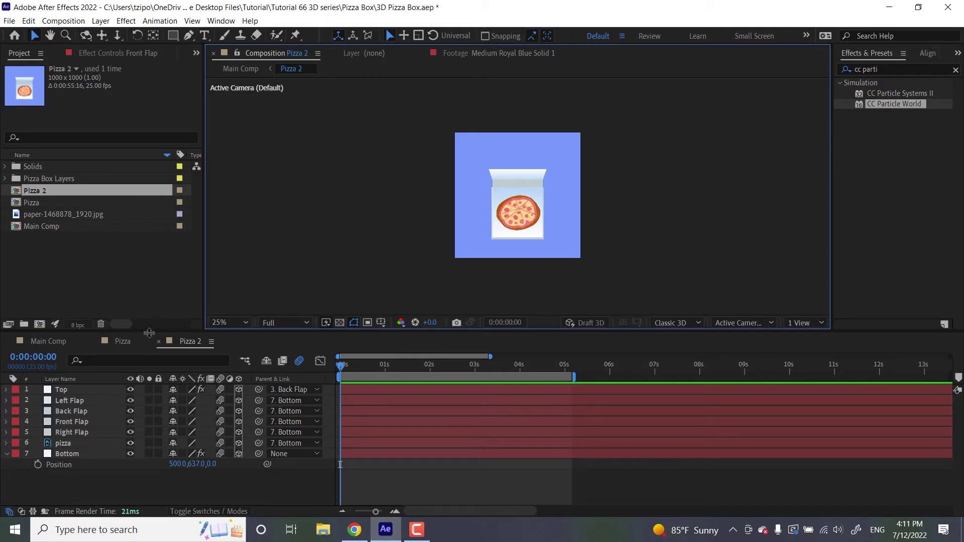
pyautogui.click(77, 390)
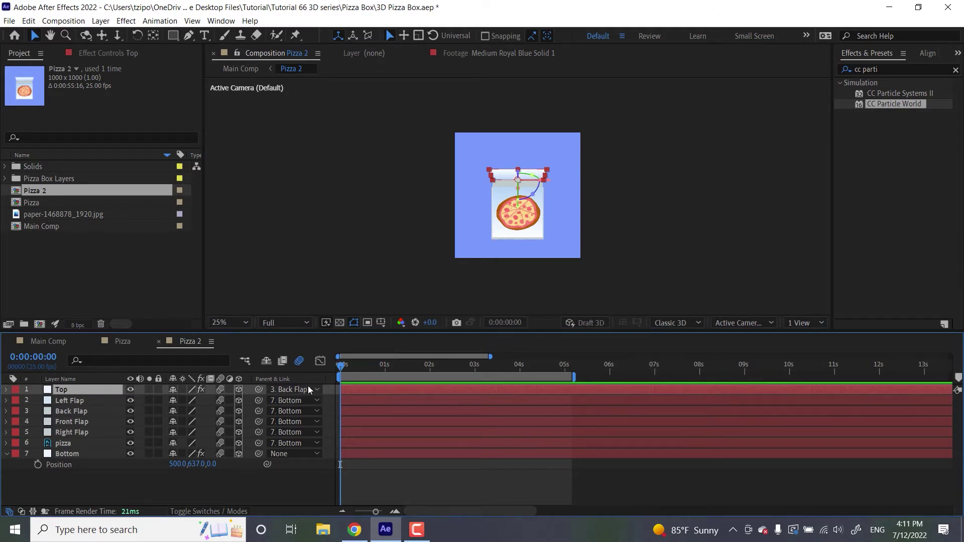
pyautogui.click(65, 411)
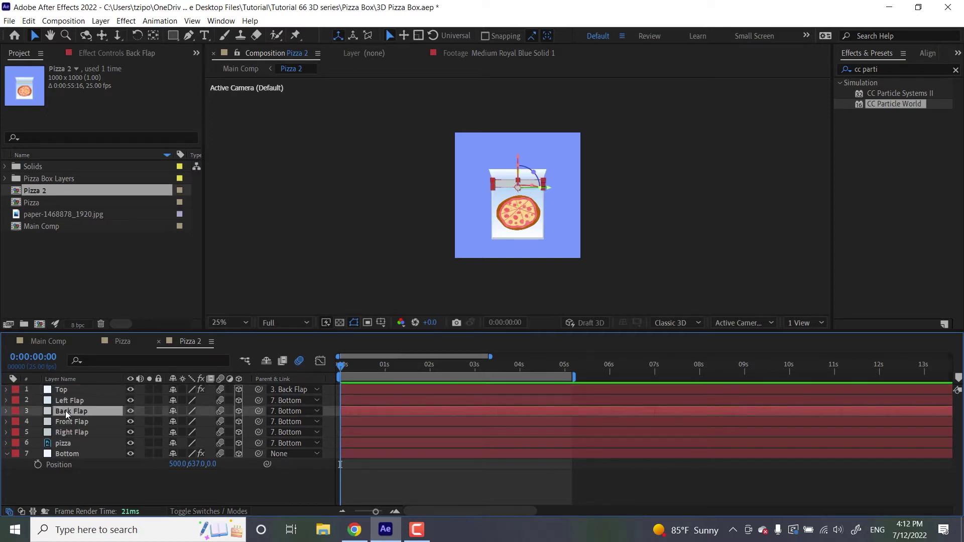
pyautogui.click(71, 389)
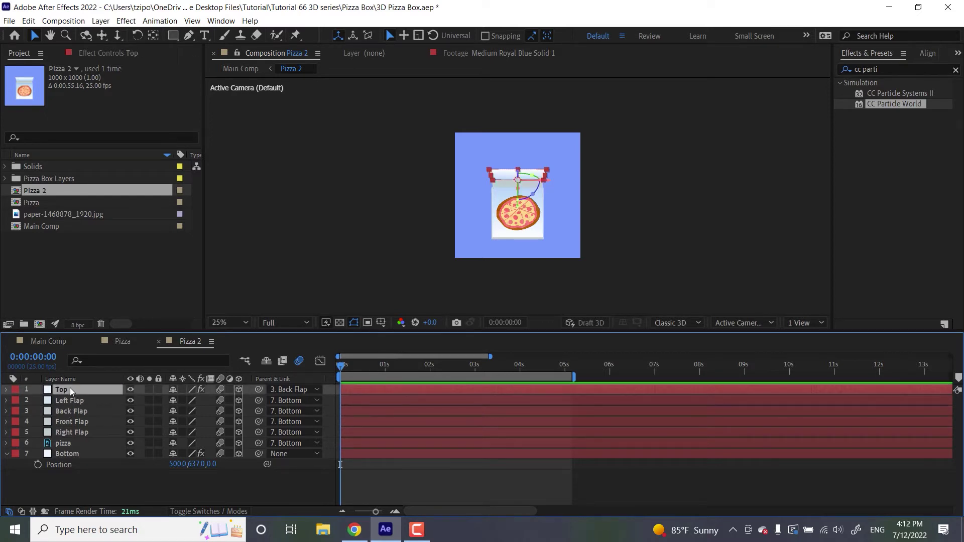
pyautogui.click(81, 410)
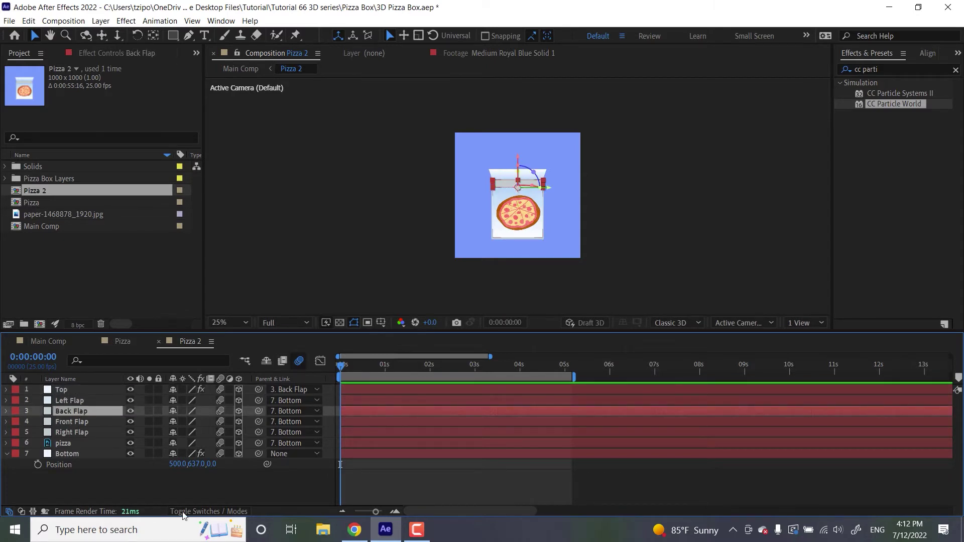
pyautogui.click(206, 489)
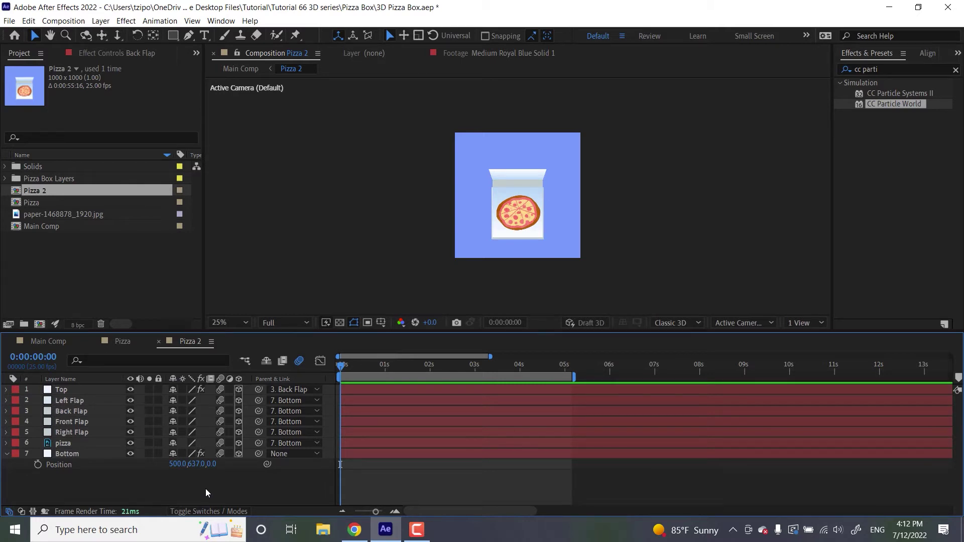
# At 0:00:01:02, keyframe Back Flap's Y Rotation at 0°
pyautogui.click(389, 365)
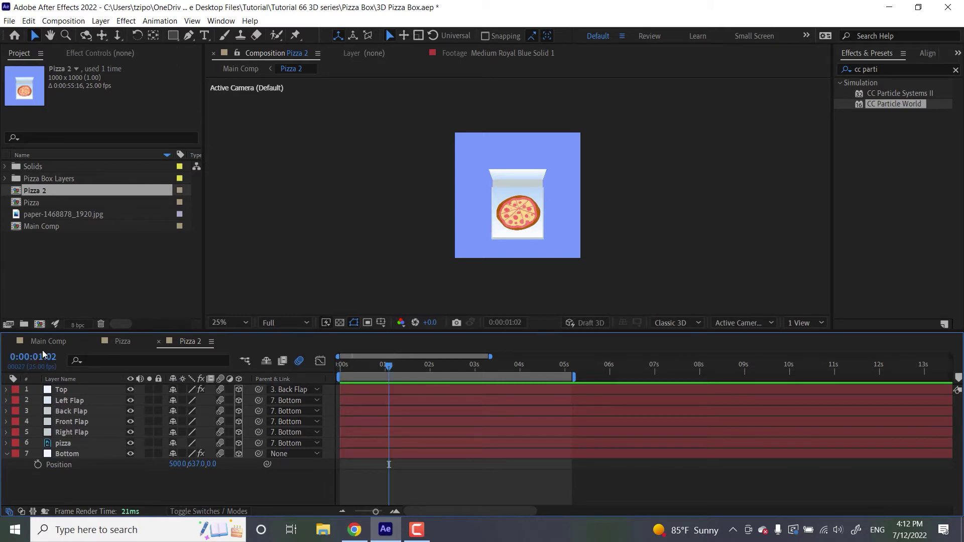
pyautogui.click(72, 410)
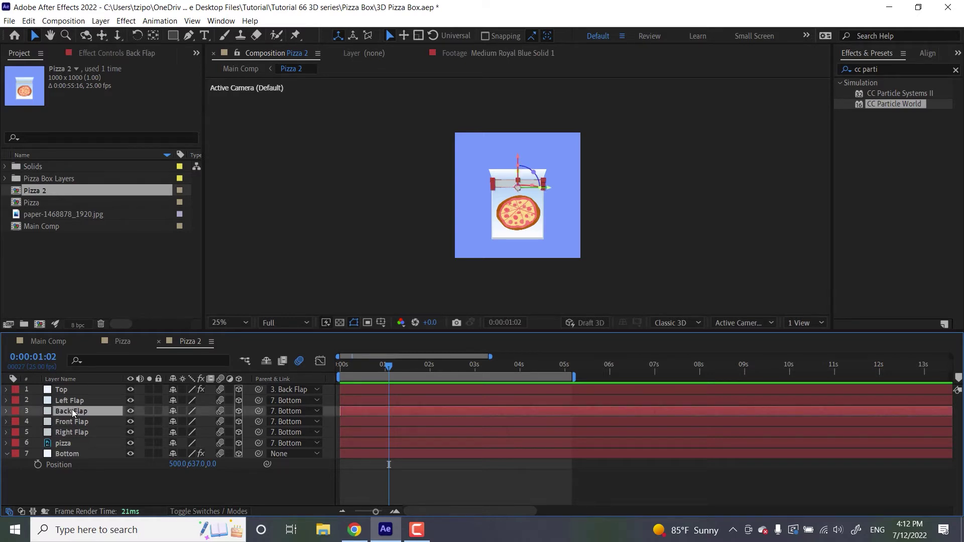
pyautogui.press('p')
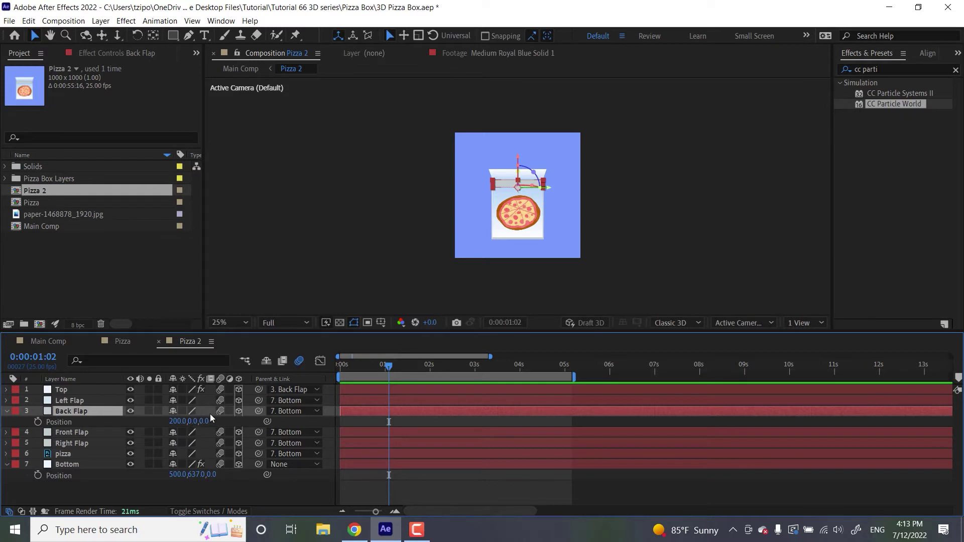
pyautogui.press('p')
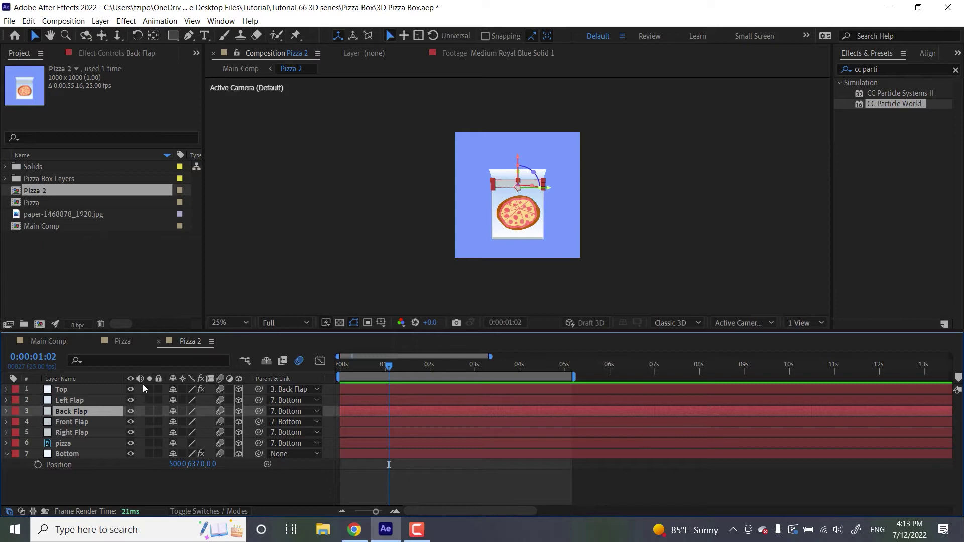
pyautogui.press('r')
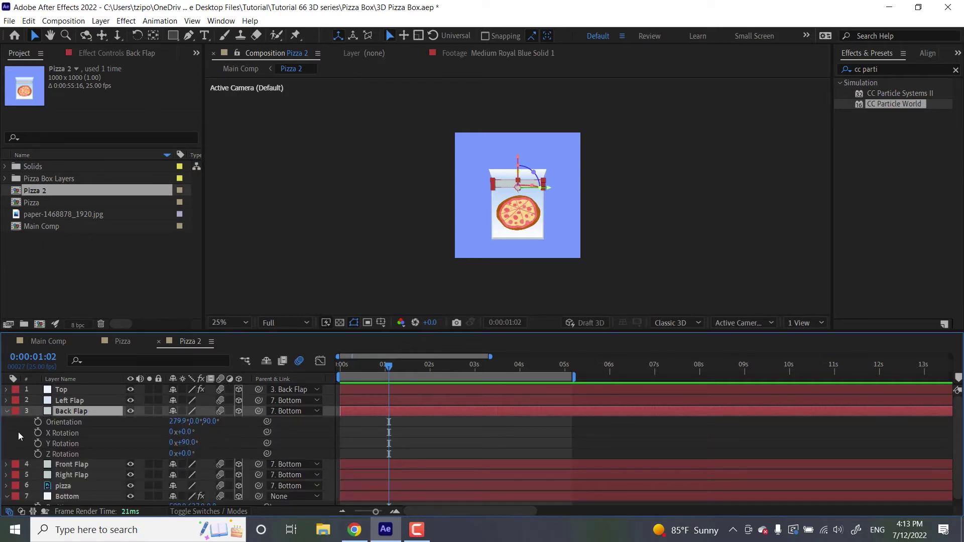
pyautogui.click(37, 444)
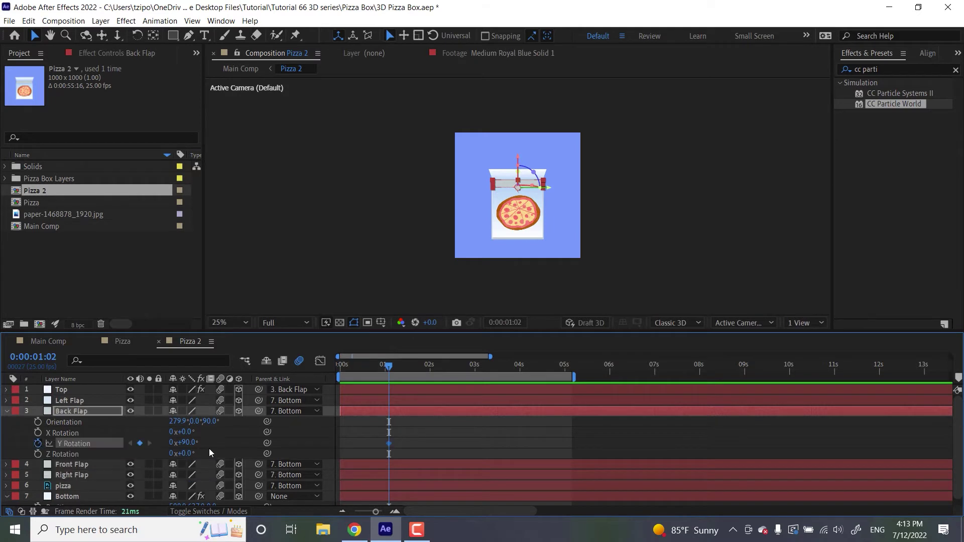
pyautogui.click(190, 442)
pyautogui.write('0')
pyautogui.press('Return')
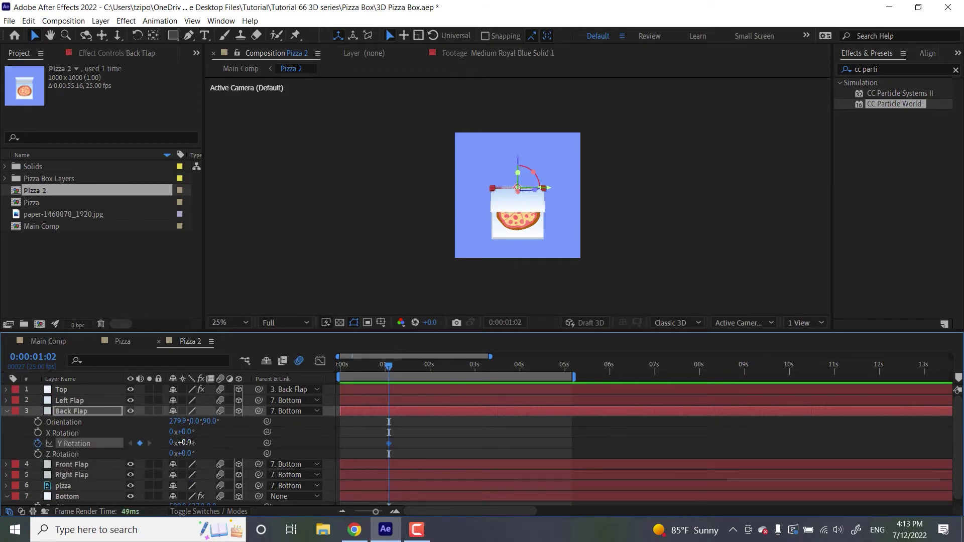
# At 0:00:02:24, set Back Flap's Y Rotation to 90°
pyautogui.click(450, 368)
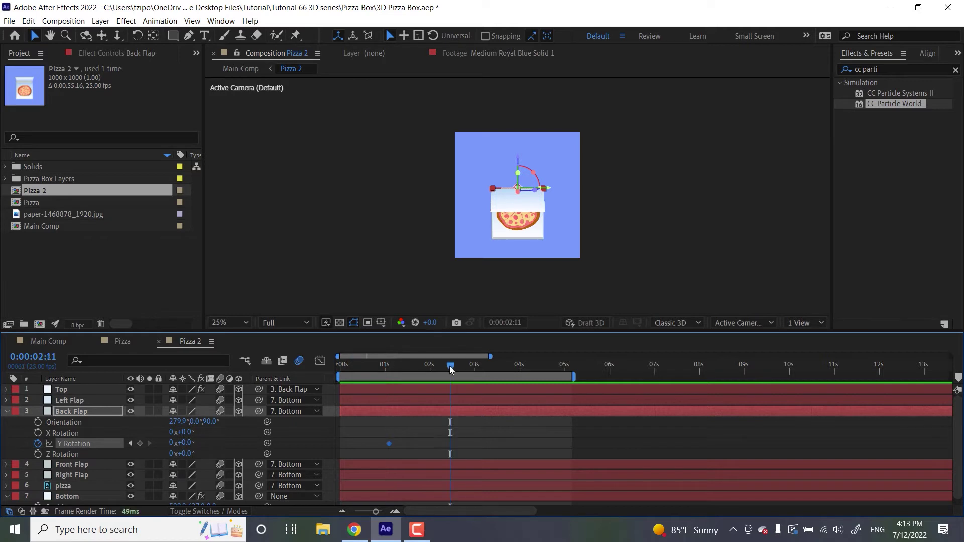
pyautogui.press('pagedown')
pyautogui.press('pagedown')
pyautogui.press('pagedown')
pyautogui.press('pagedown')
pyautogui.press('pagedown')
pyautogui.press('pagedown')
pyautogui.press('pagedown')
pyautogui.press('pagedown')
pyautogui.press('pagedown')
pyautogui.press('pagedown')
pyautogui.press('pagedown')
pyautogui.press('pagedown')
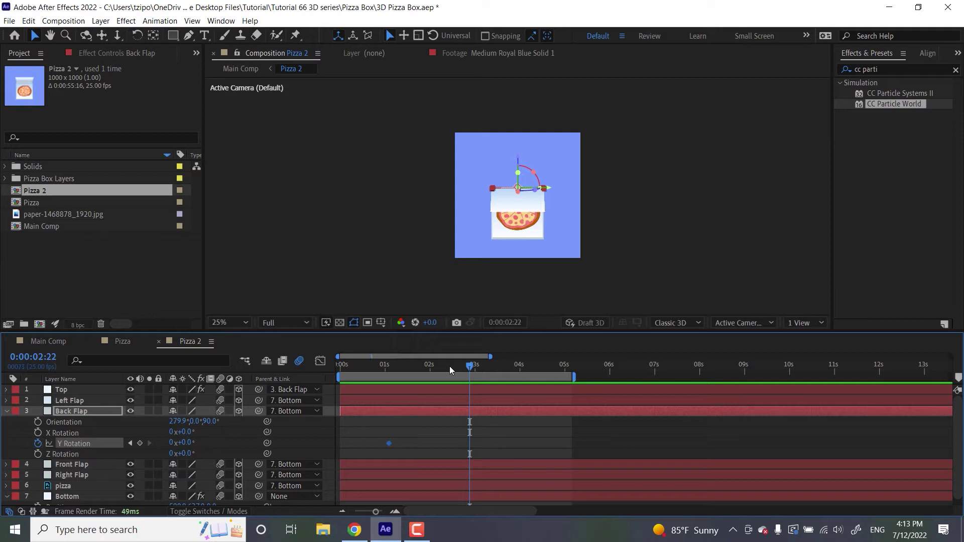
pyautogui.press('pagedown')
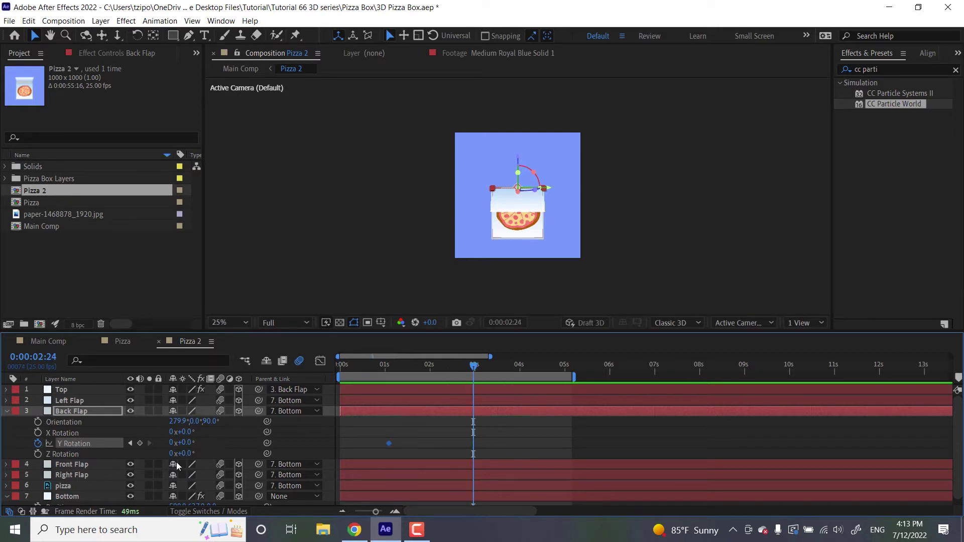
pyautogui.click(188, 443)
pyautogui.write('90')
pyautogui.press('Return')
# Apply Easy Ease to both Y Rotation keyframes, then deselect
pyautogui.moveTo(372, 423); pyautogui.dragTo(497, 455)
pyautogui.rightClick(388, 444)
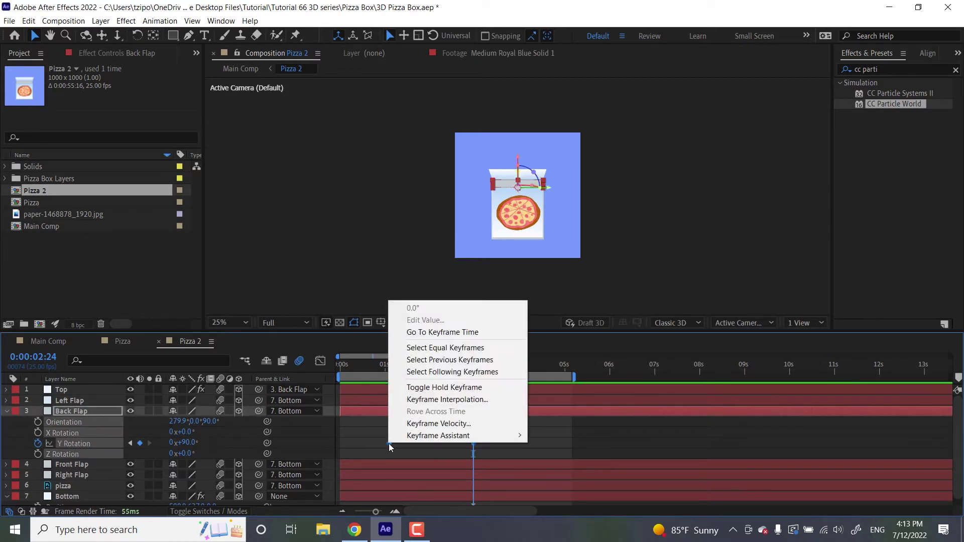
pyautogui.moveTo(408, 436)
pyautogui.click(219, 364)
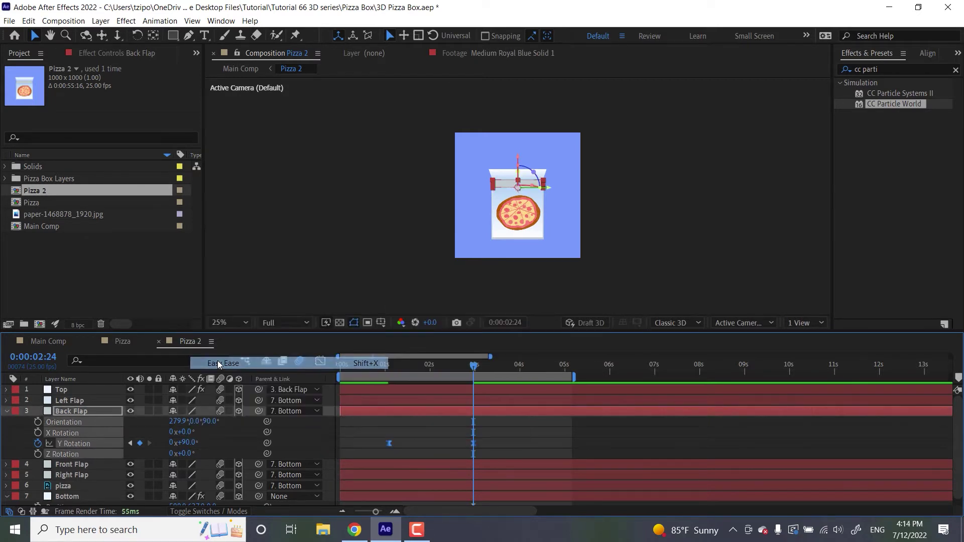
pyautogui.click(429, 420)
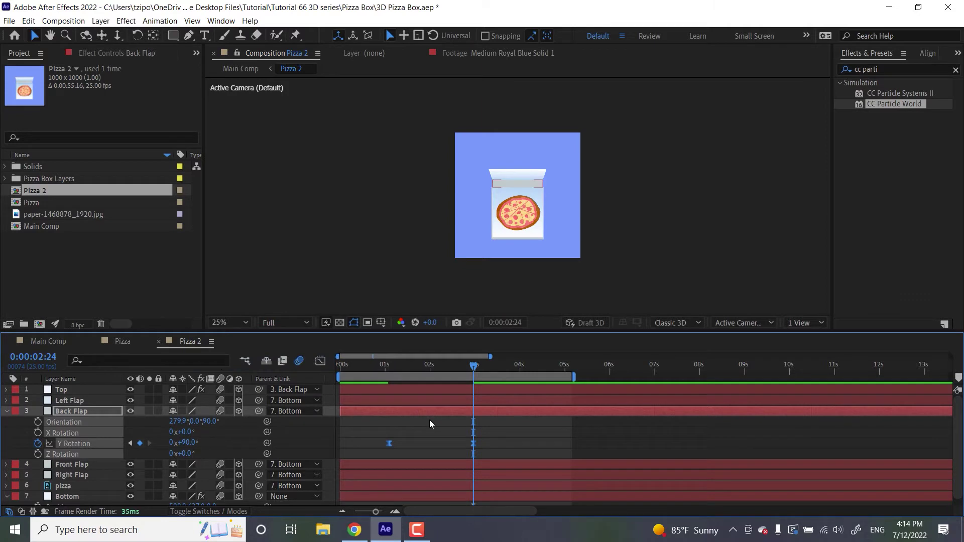
# Keyframe the Top layer's X Rotation at 0° at 0:00:02:24
pyautogui.click(384, 367)
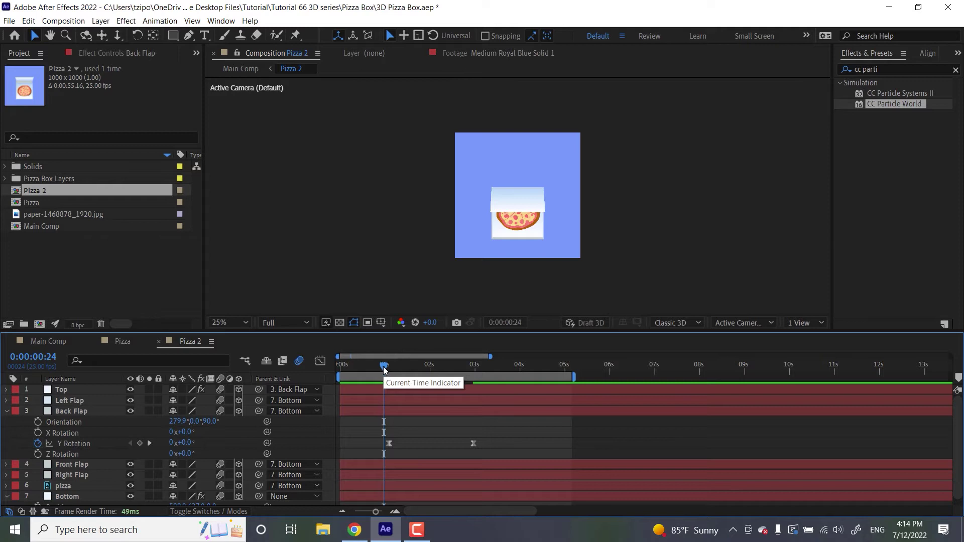
pyautogui.click(83, 392)
pyautogui.press('r')
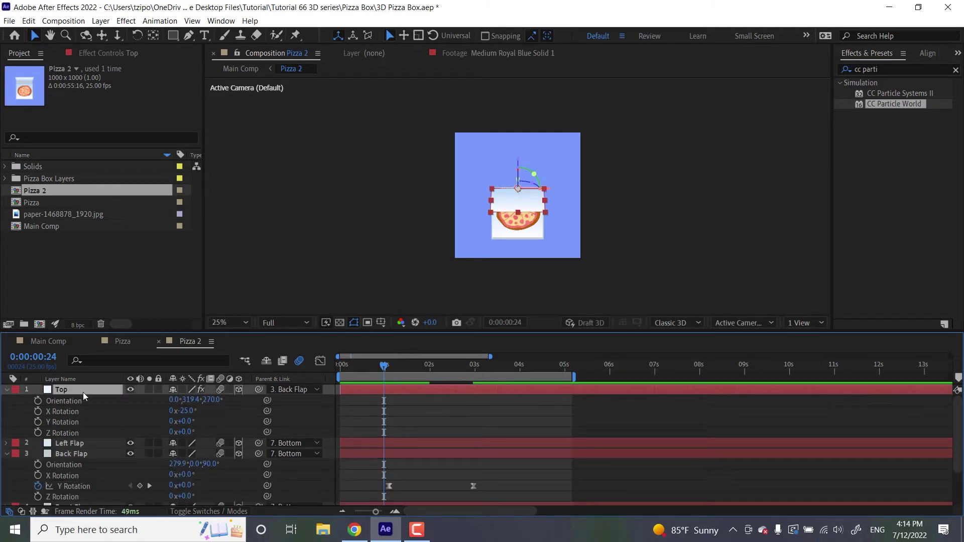
pyautogui.click(476, 368)
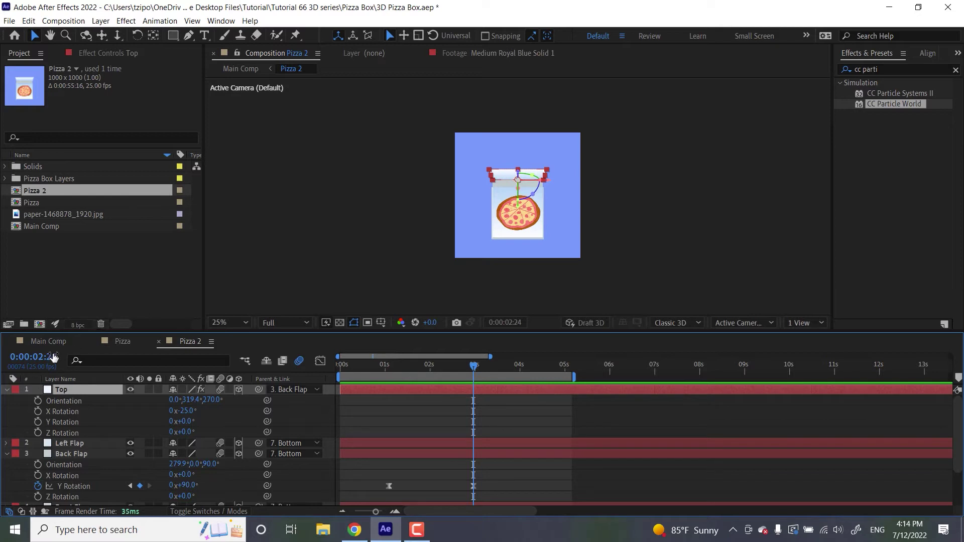
pyautogui.click(38, 411)
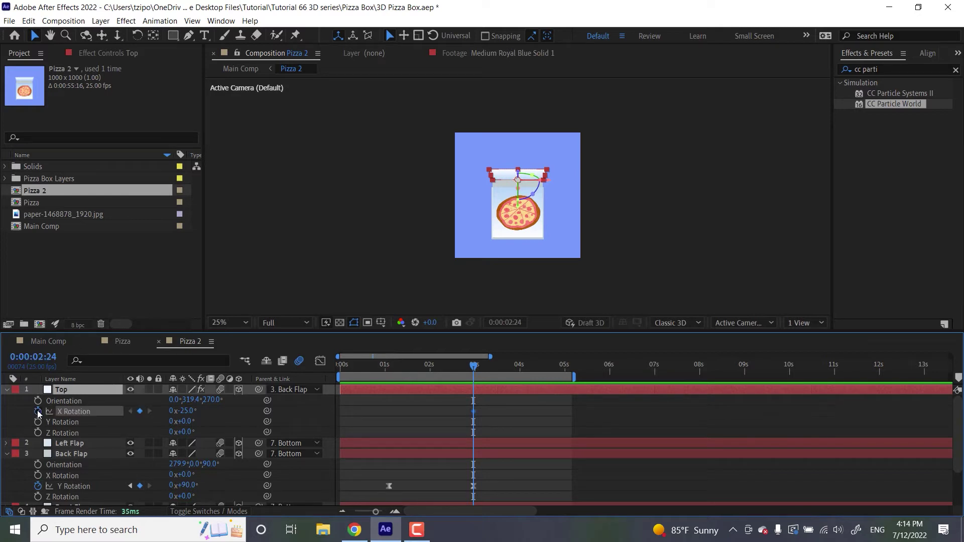
pyautogui.click(181, 410)
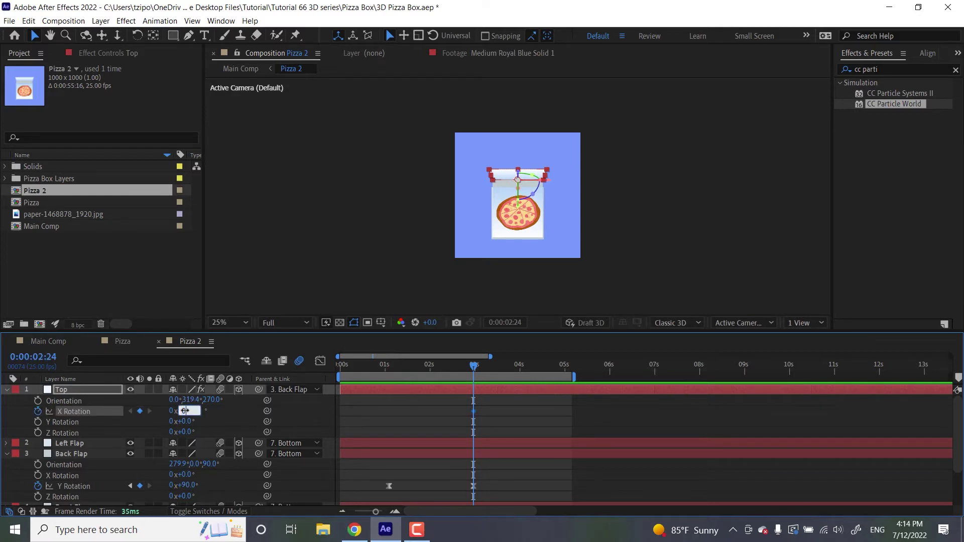
pyautogui.write('0')
pyautogui.press('Return')
# Set Top's X Rotation to 25° at 0:00:04:00 and return to the start
pyautogui.click(520, 366)
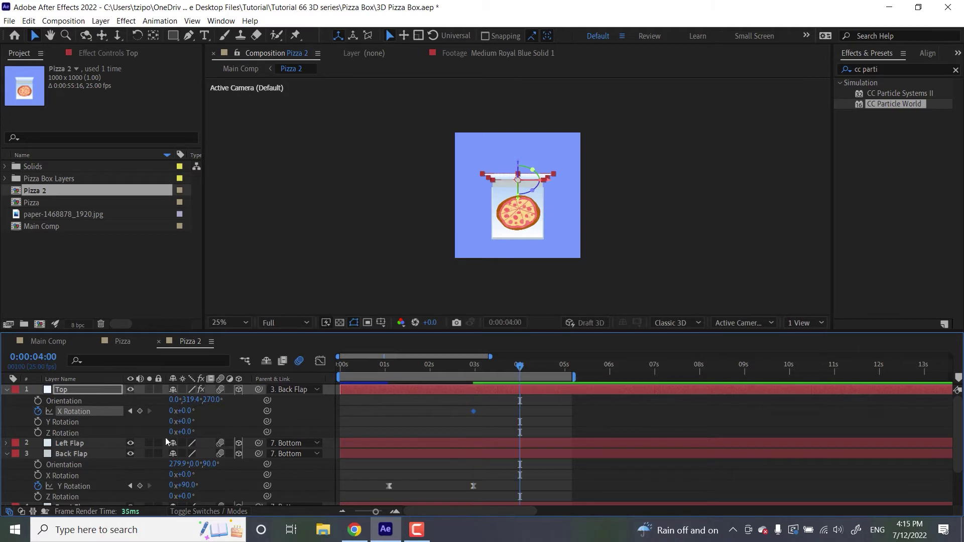
pyautogui.click(185, 411)
pyautogui.write('25')
pyautogui.press('Return')
pyautogui.moveTo(452, 397); pyautogui.dragTo(543, 421)
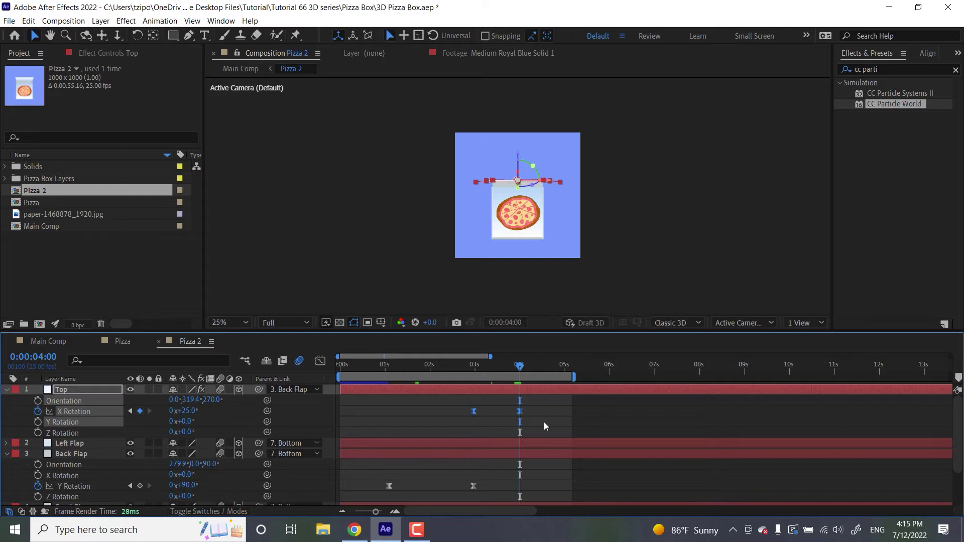
pyautogui.click(502, 434)
pyautogui.click(341, 364)
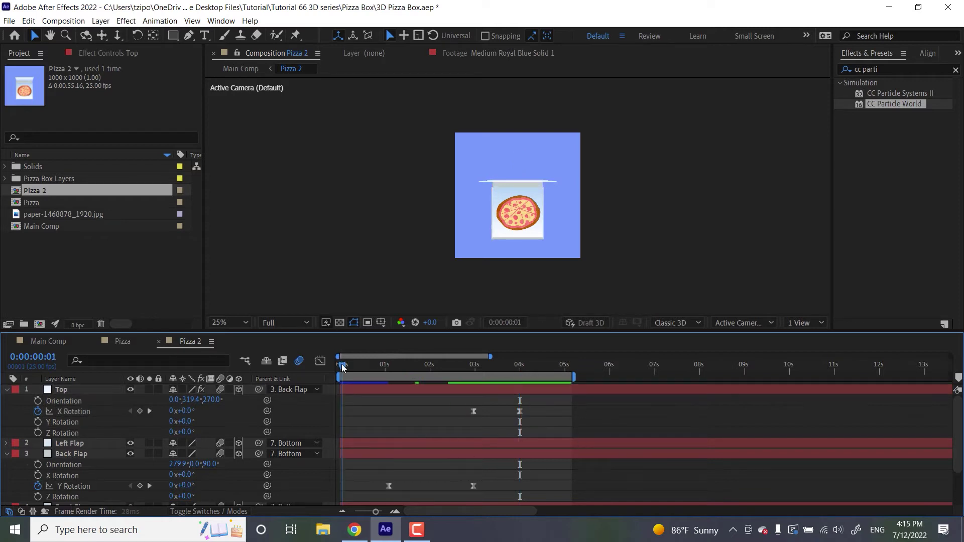
# Set the Bottom layer's Position to 500, 640, -665
pyautogui.hotkey('ctrl', 'a')
pyautogui.press('u')
pyautogui.click(131, 474)
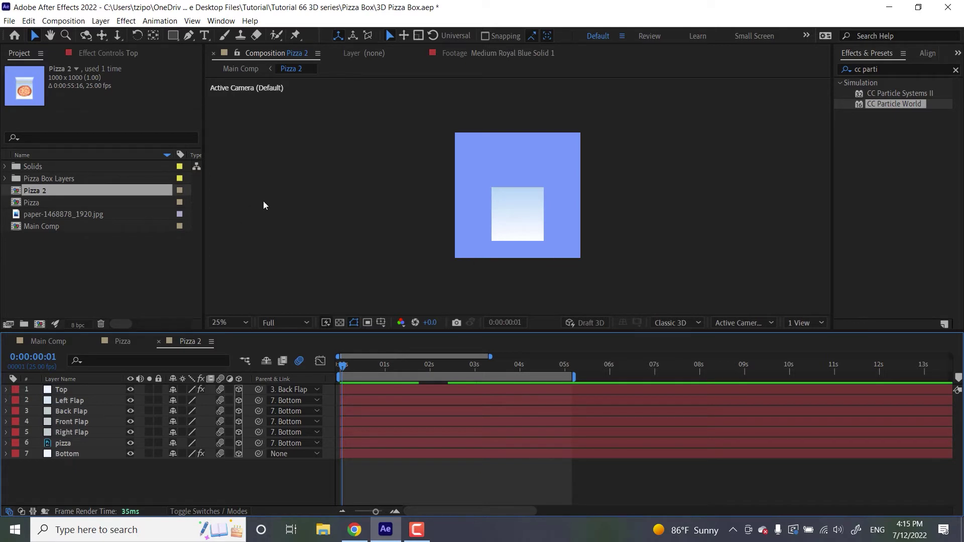
pyautogui.click(101, 453)
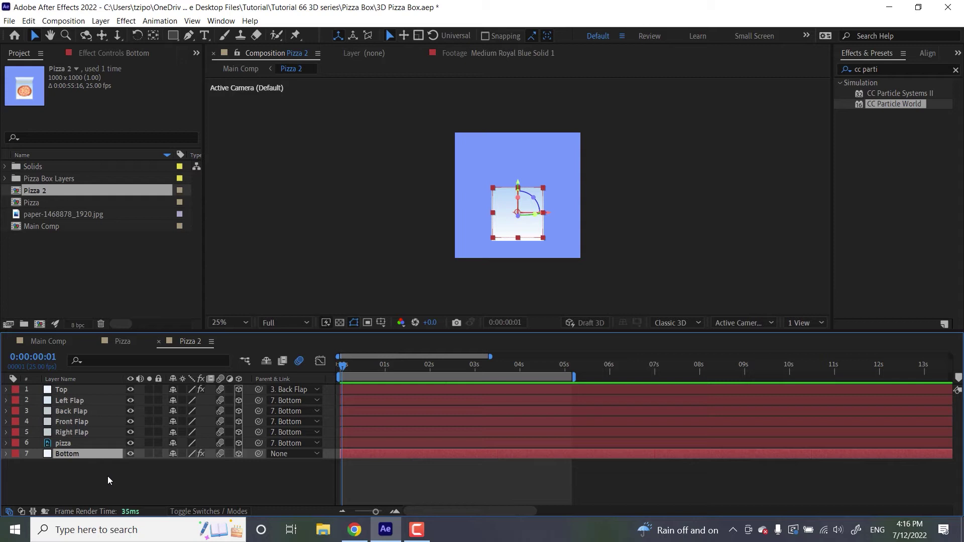
pyautogui.press('p')
pyautogui.click(192, 464)
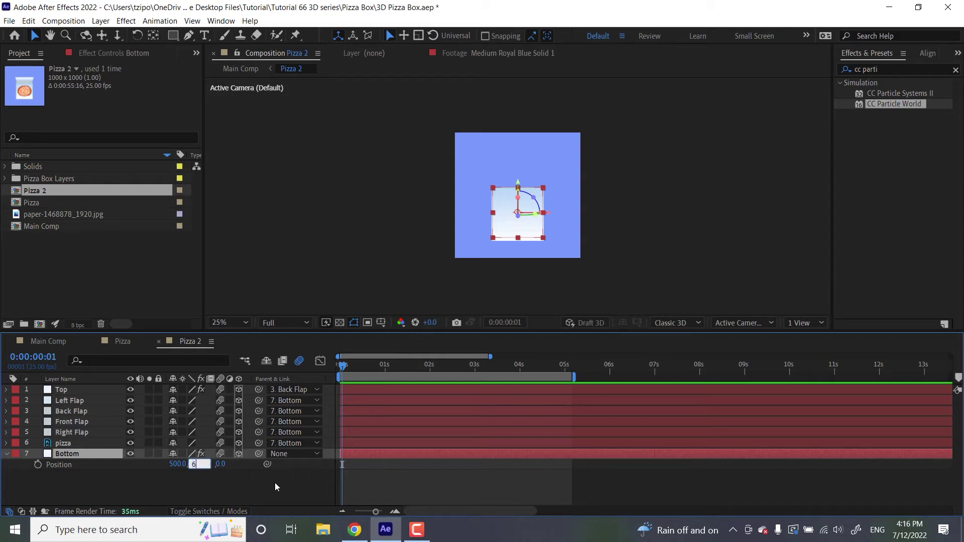
pyautogui.write('40')
pyautogui.press('Tab')
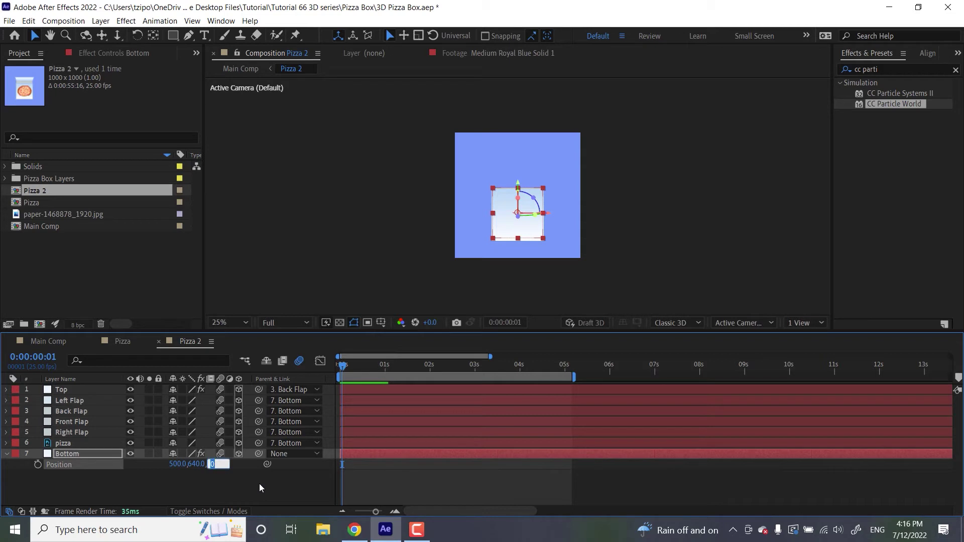
pyautogui.write('-665')
pyautogui.press('Return')
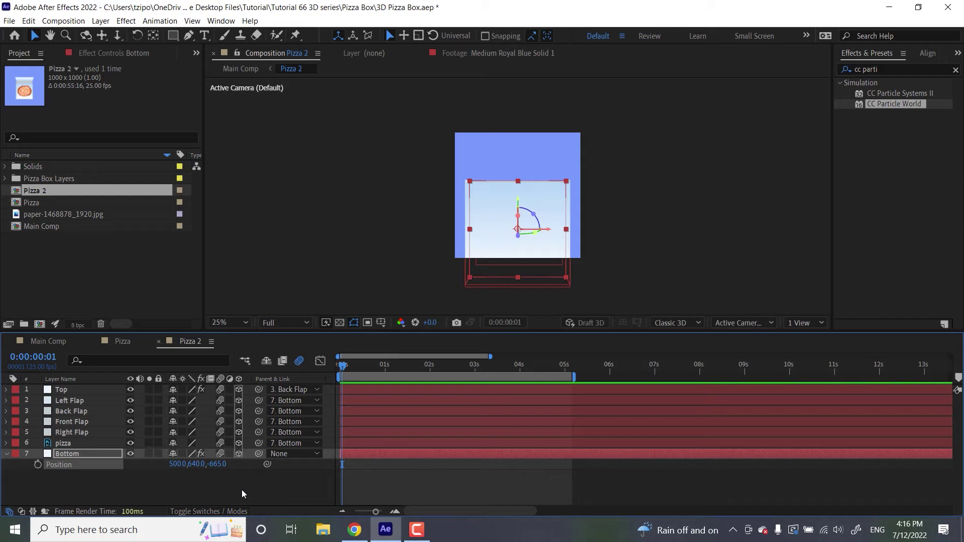
# Keyframe Bottom's Position at 0:00, then set Z to 90 at 12 frames
pyautogui.click(38, 464)
pyautogui.hotkey('shift', 'pagedown')
pyautogui.press('pagedown')
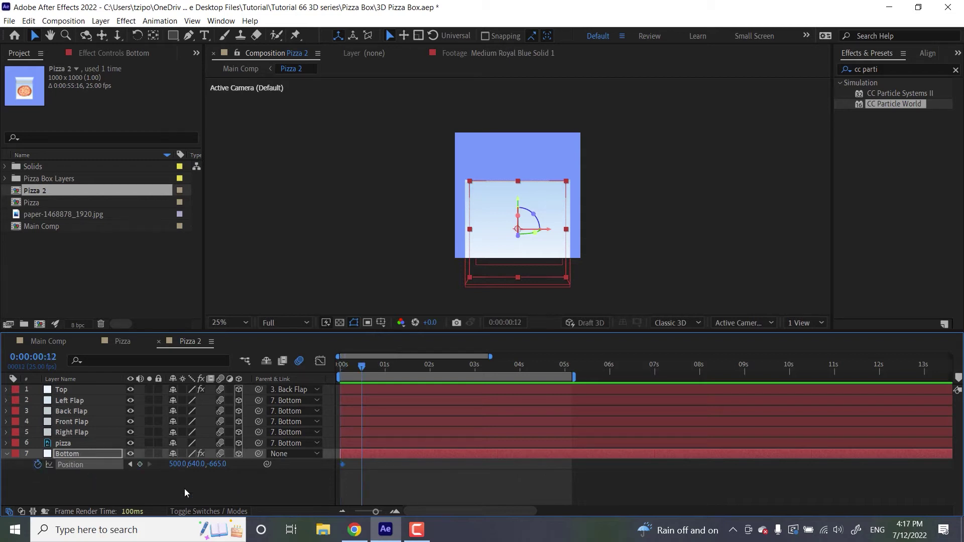
pyautogui.click(218, 464)
pyautogui.write('90')
pyautogui.press('Return')
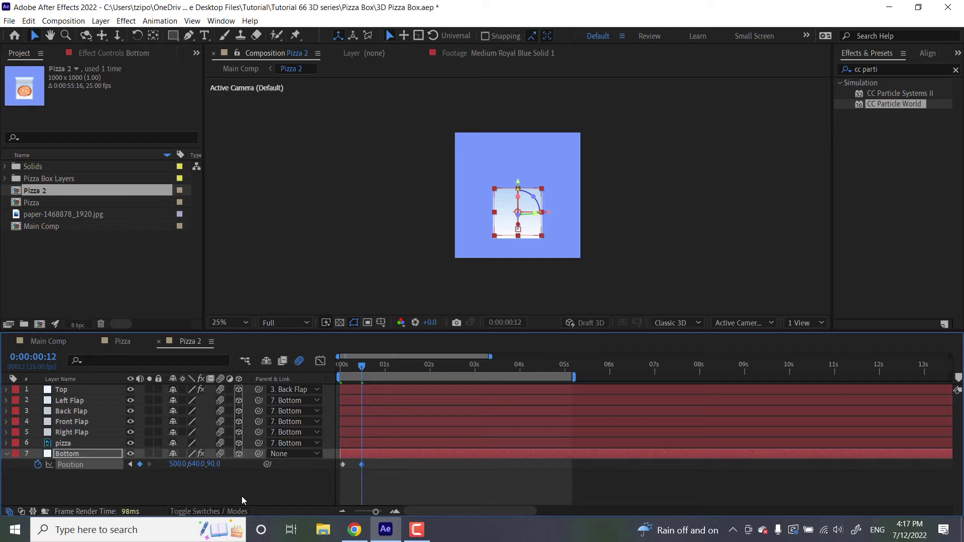
# Set Bottom's Z position to 0 at 1 second and preview the drop from the start
pyautogui.click(385, 371)
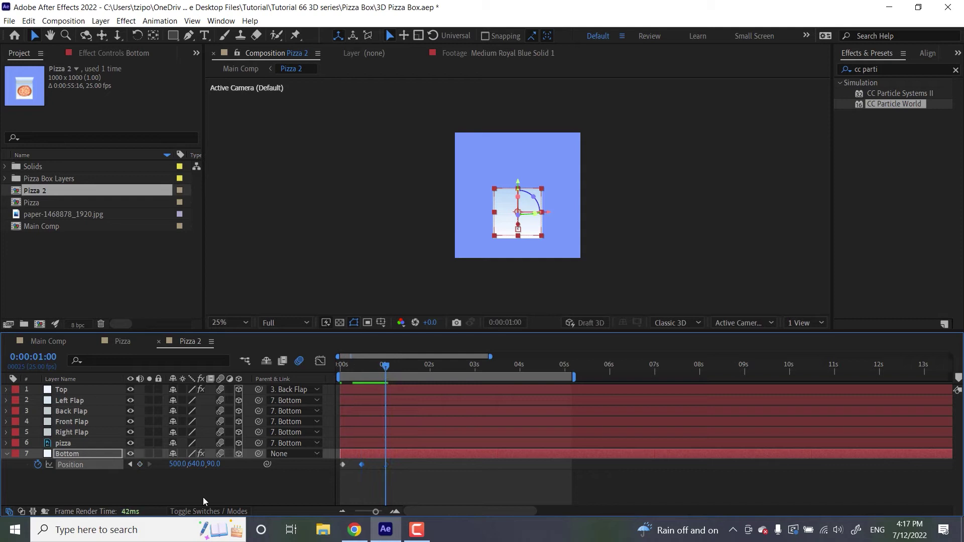
pyautogui.click(213, 464)
pyautogui.write('0')
pyautogui.press('Return')
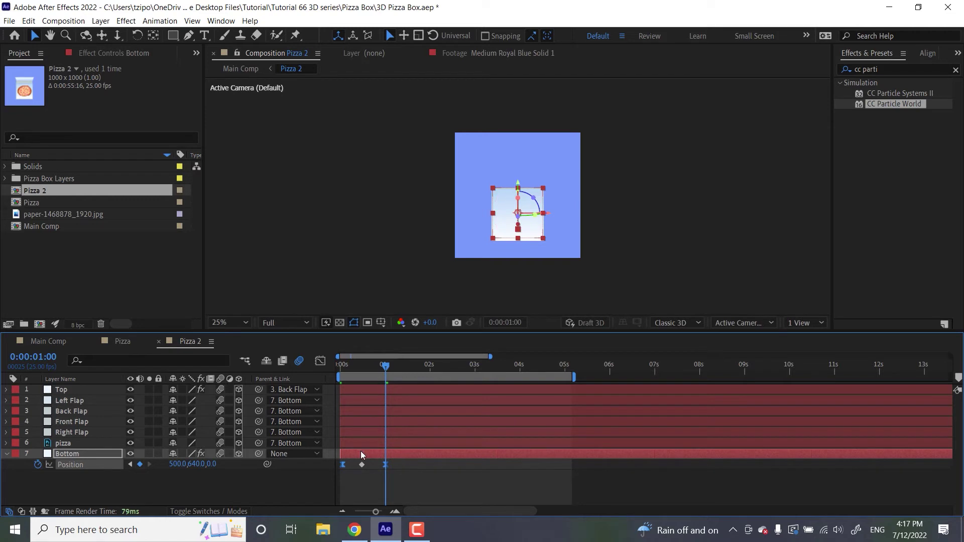
pyautogui.click(427, 480)
pyautogui.click(339, 367)
pyautogui.press('space')
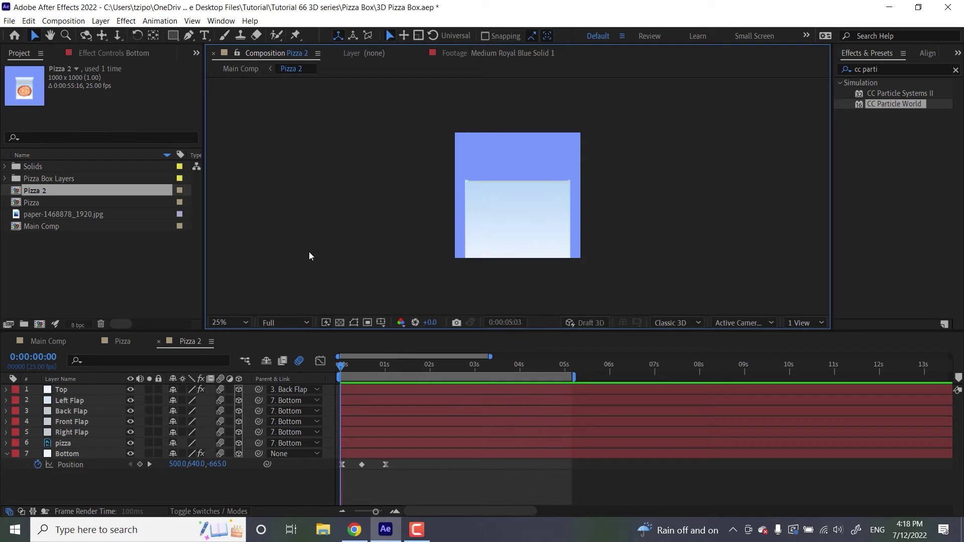
# Stop the preview and add Camera 1 with the default camera settings
pyautogui.press('space')
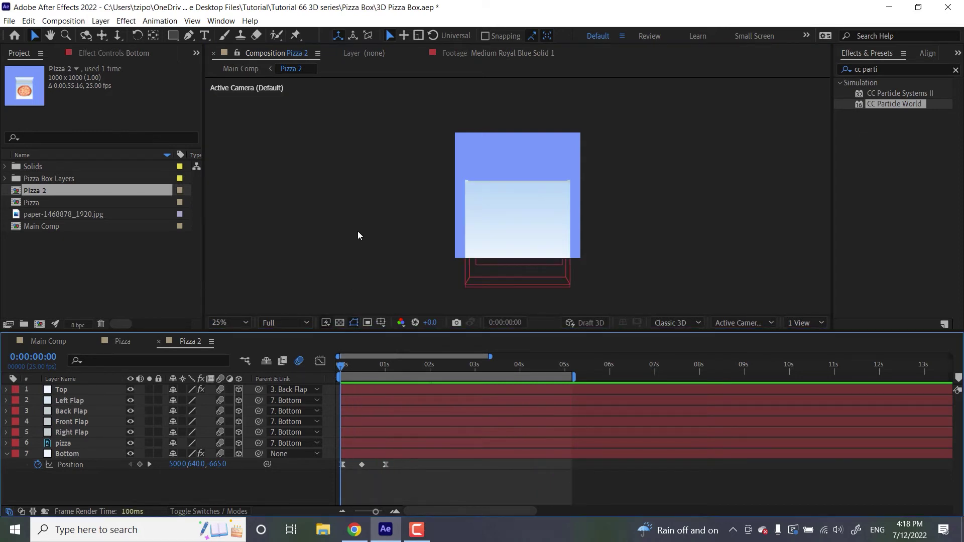
pyautogui.click(101, 21)
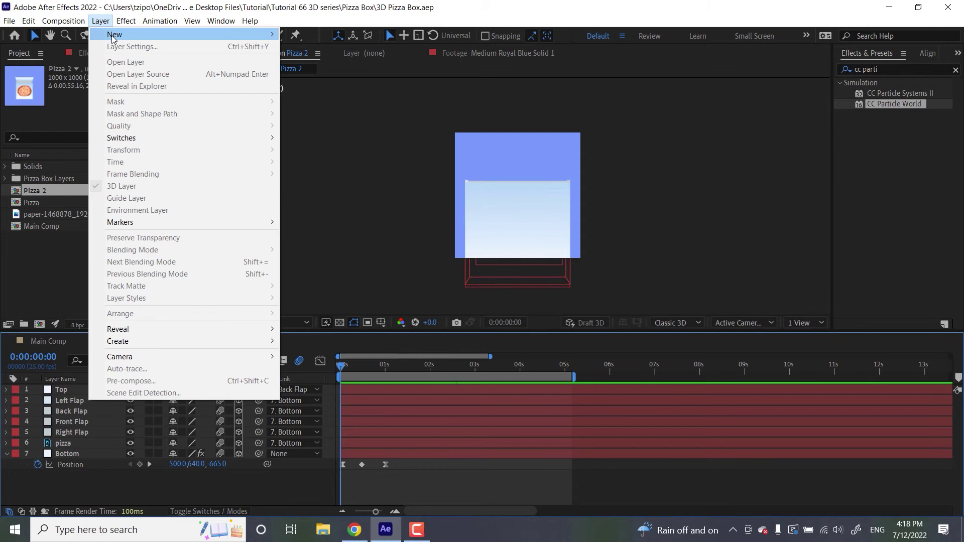
pyautogui.moveTo(110, 35)
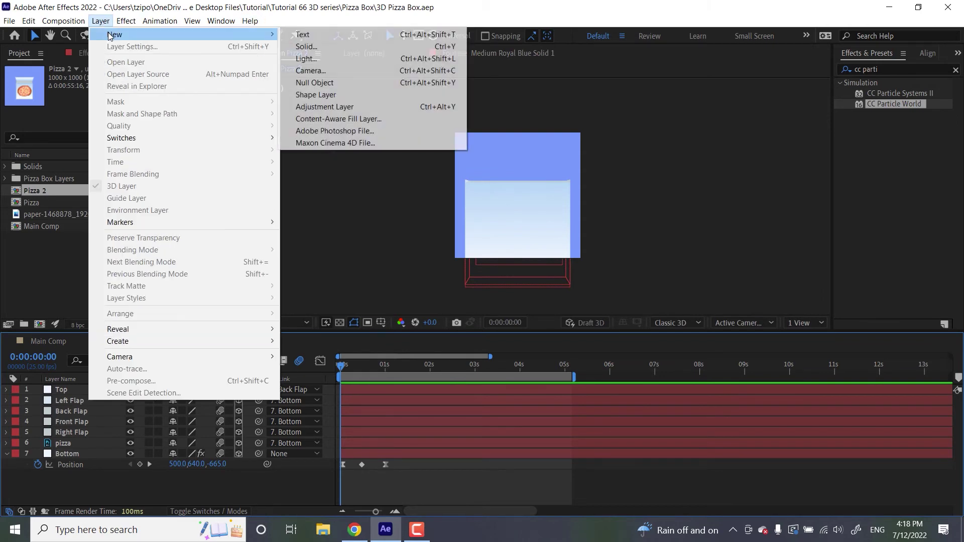
pyautogui.click(311, 70)
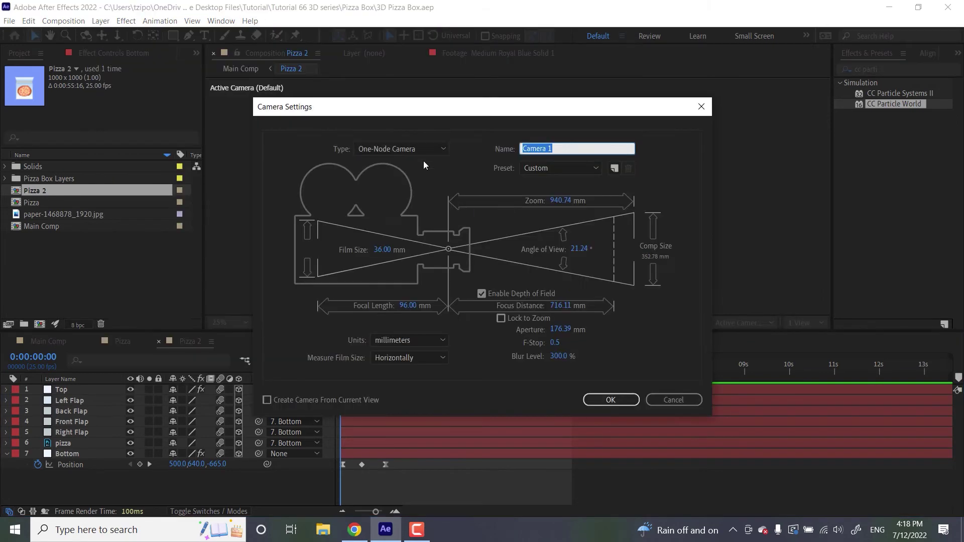
pyautogui.click(600, 399)
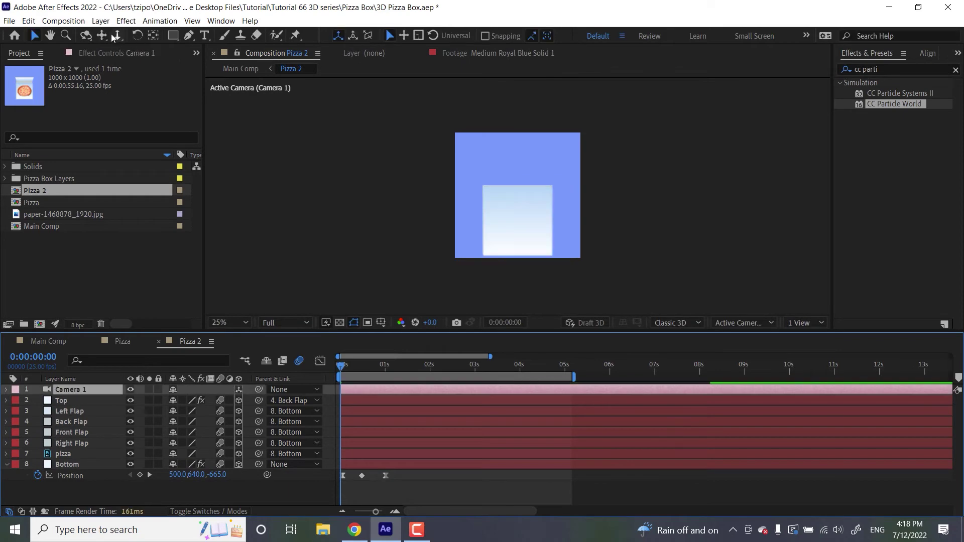
# Add a new Null Object layer and set its Scale to 300%
pyautogui.click(100, 21)
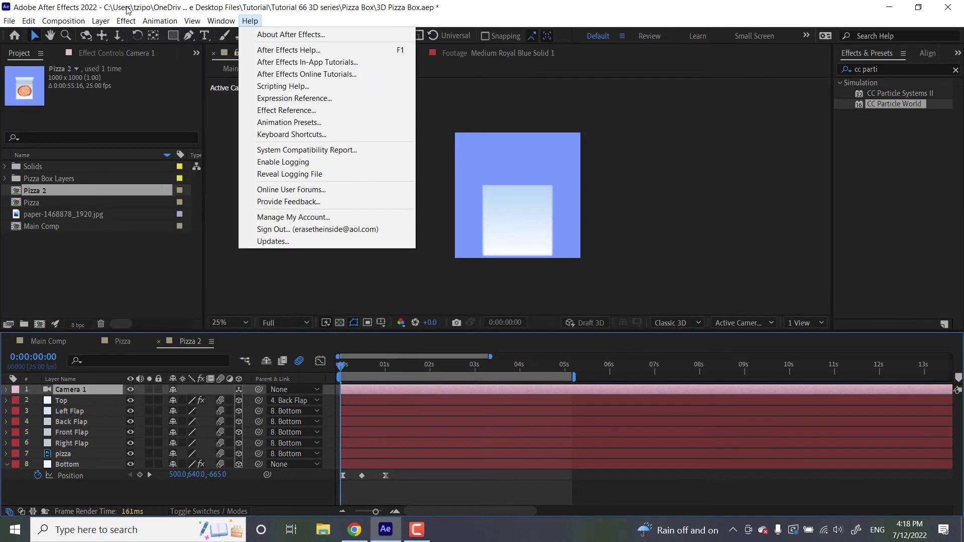
pyautogui.moveTo(115, 34)
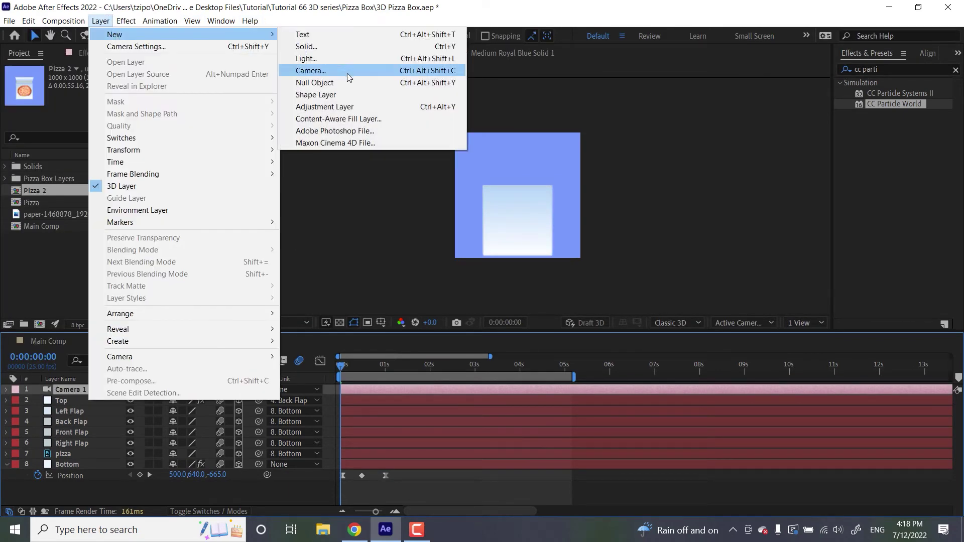
pyautogui.click(338, 81)
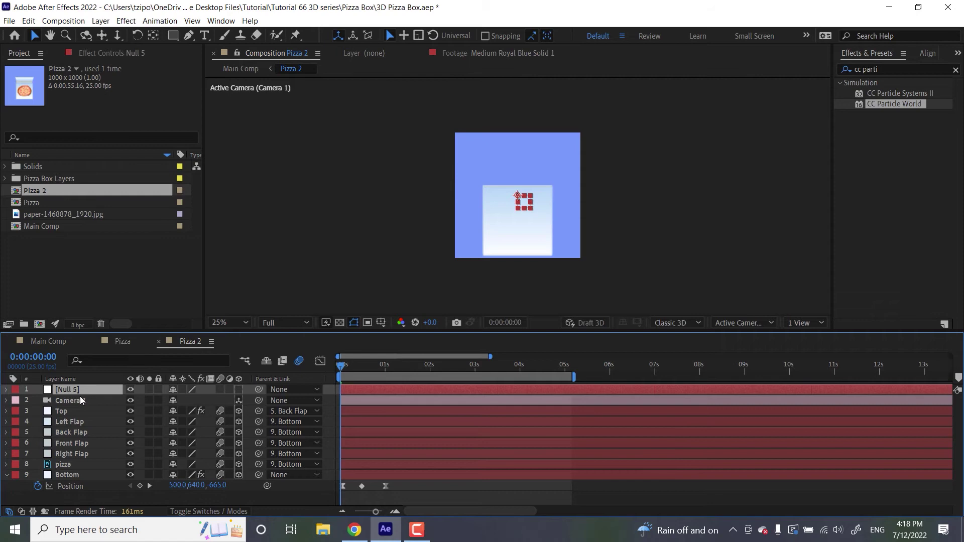
pyautogui.press('s')
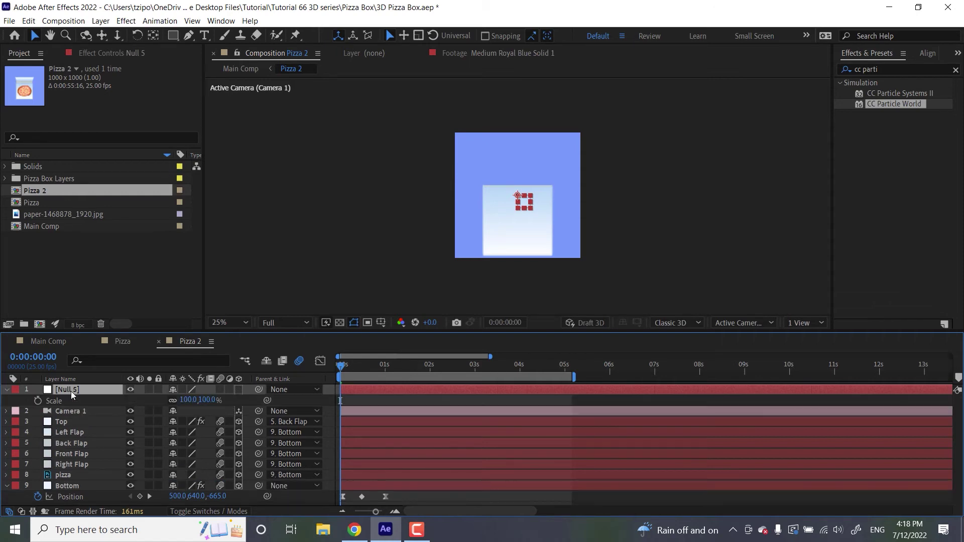
pyautogui.click(207, 400)
pyautogui.write('300')
pyautogui.press('Return')
# Centre the null's anchor point, give it a pink label, and nudge it up-left
pyautogui.press('y')
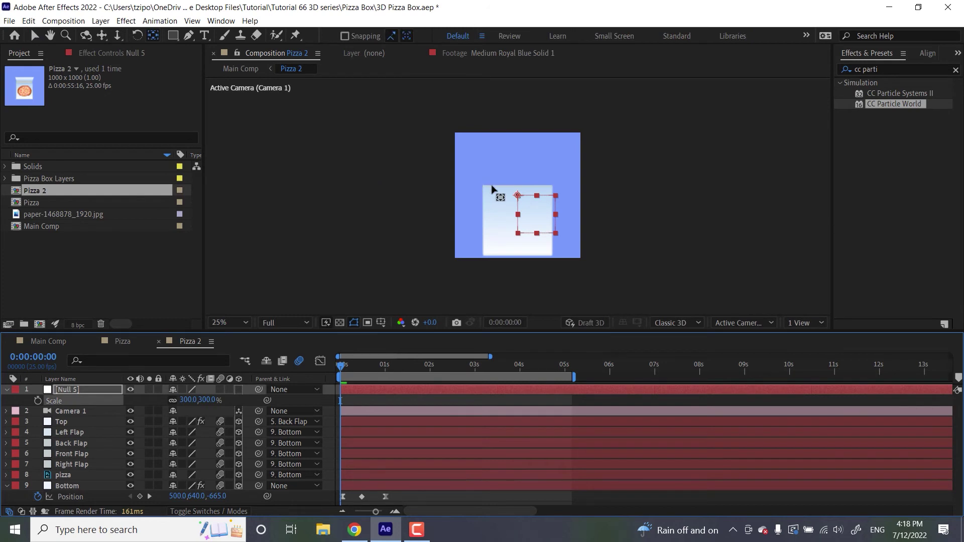
pyautogui.moveTo(517, 196); pyautogui.dragTo(536, 213)
pyautogui.press('v')
pyautogui.click(15, 389)
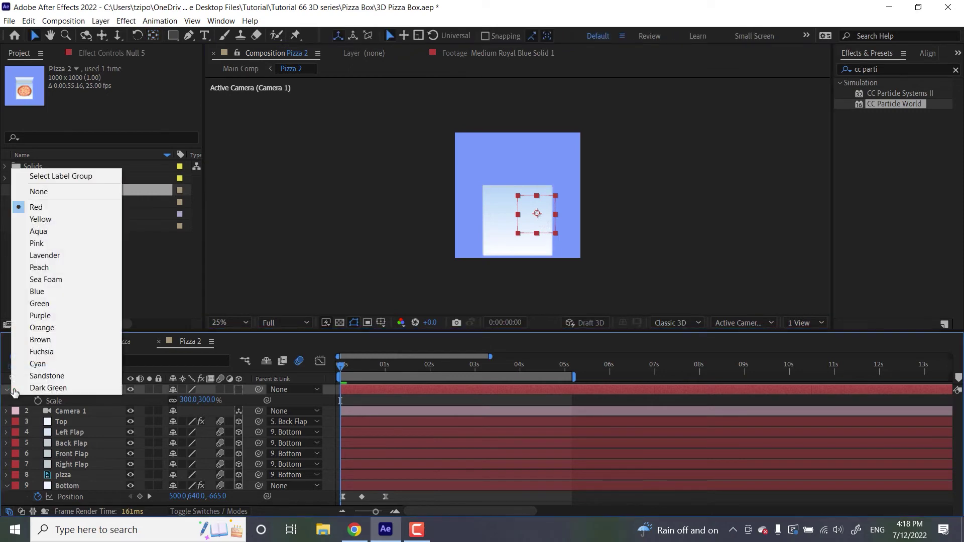
pyautogui.click(53, 245)
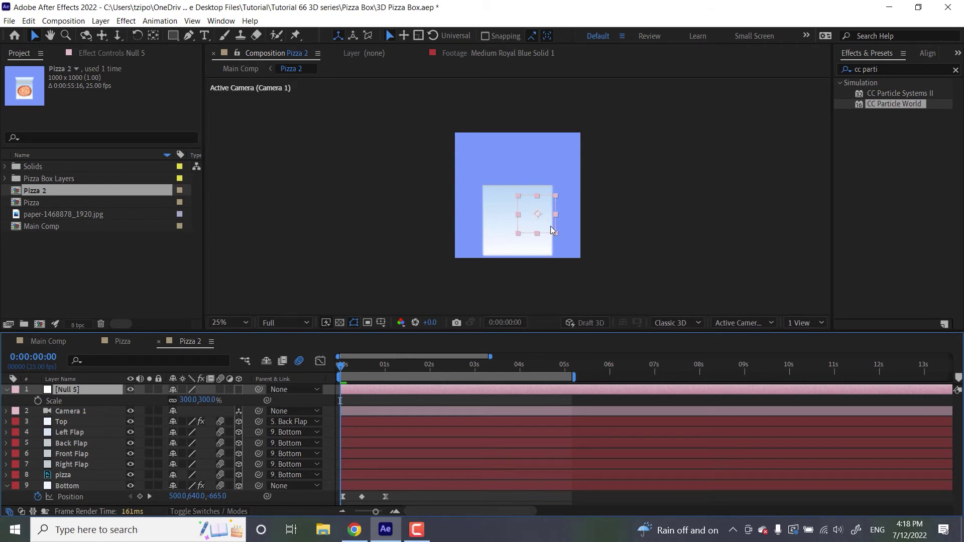
pyautogui.moveTo(551, 230); pyautogui.dragTo(533, 219)
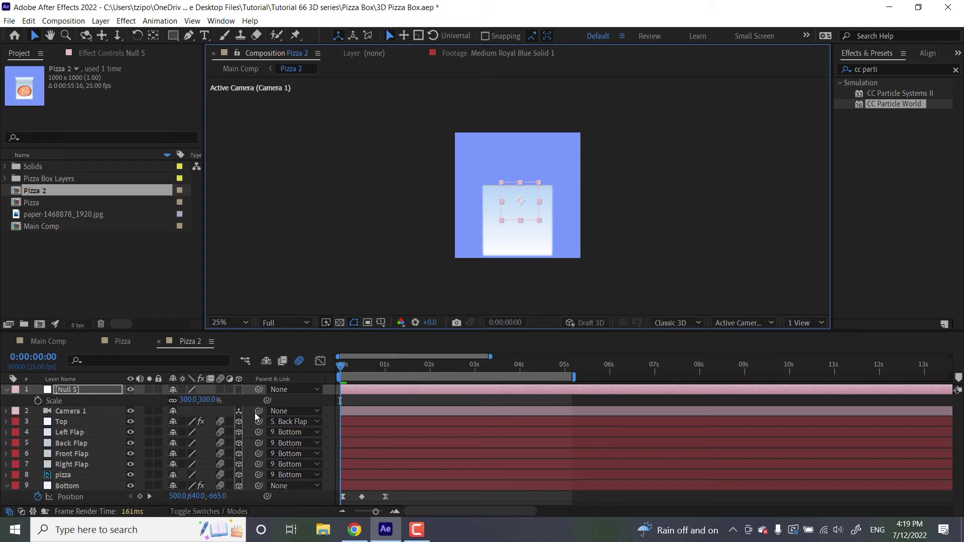
# Parent Camera 1 to Null 5, make Null 5 3D, and set camera Blur Level to 0%
pyautogui.moveTo(257, 415); pyautogui.dragTo(76, 391)
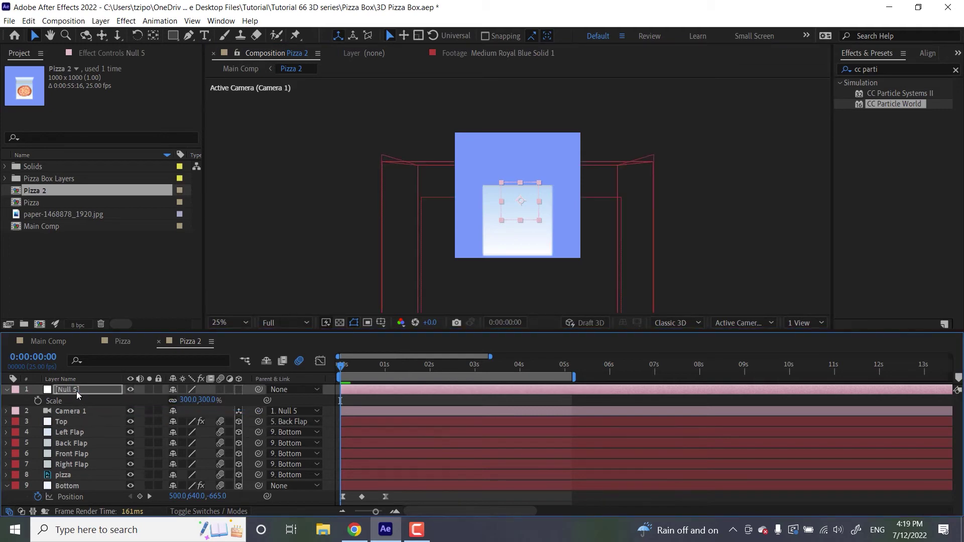
pyautogui.click(239, 389)
pyautogui.click(7, 454)
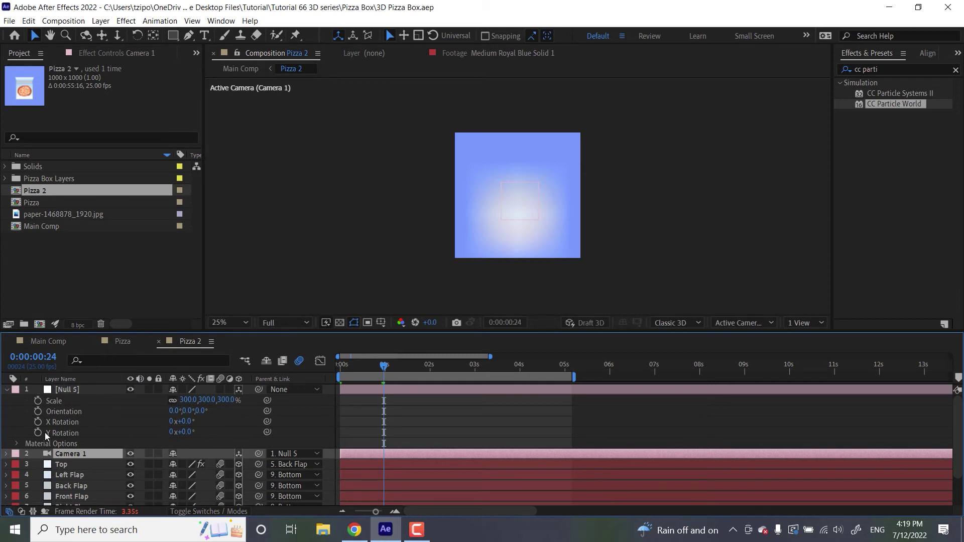
pyautogui.click(6, 453)
pyautogui.click(17, 475)
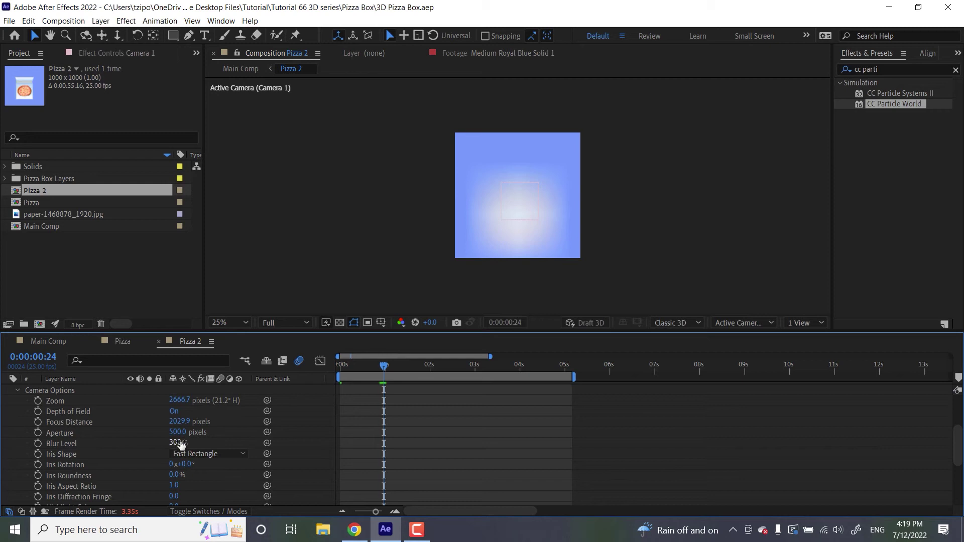
pyautogui.moveTo(181, 444); pyautogui.dragTo(61, 445)
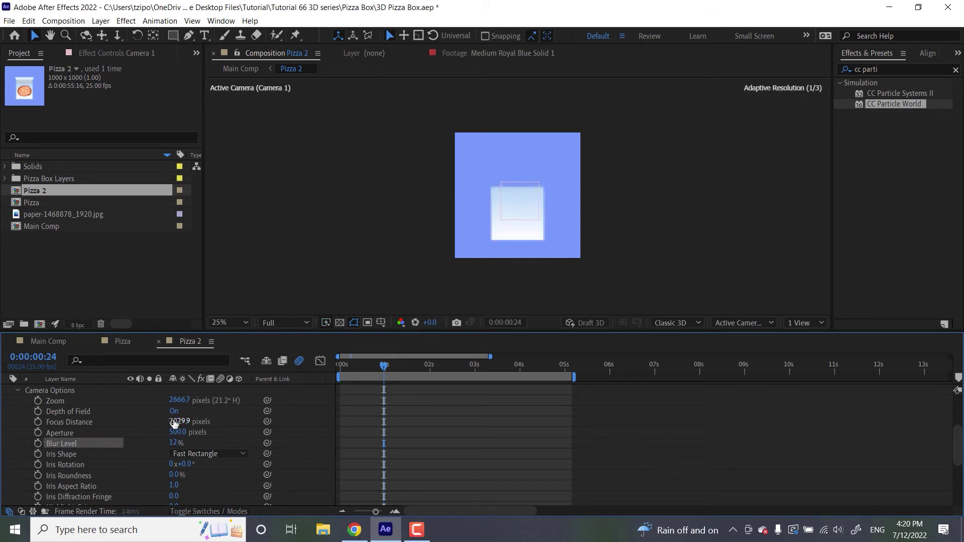
pyautogui.moveTo(174, 443); pyautogui.dragTo(23, 445)
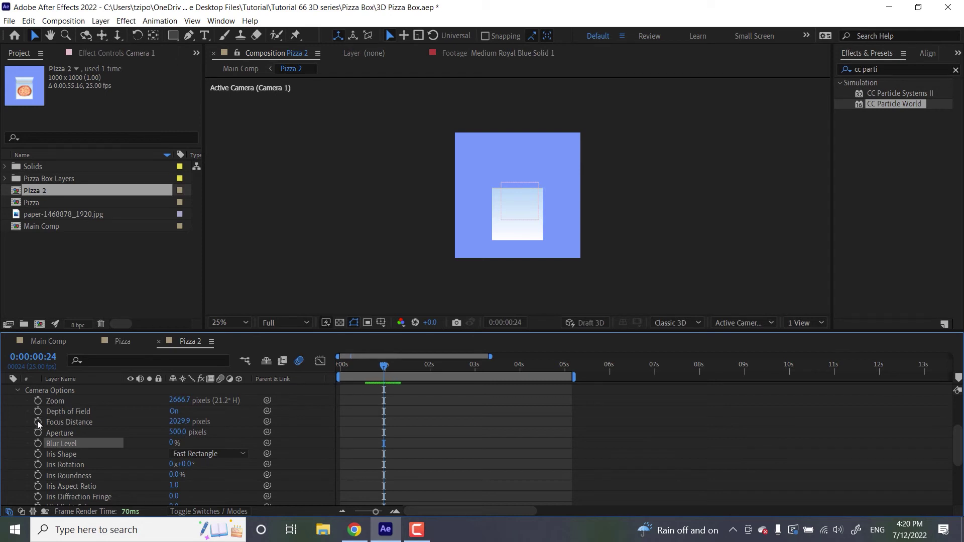
# Keyframe Camera 1's Zoom at 3700
pyautogui.click(37, 400)
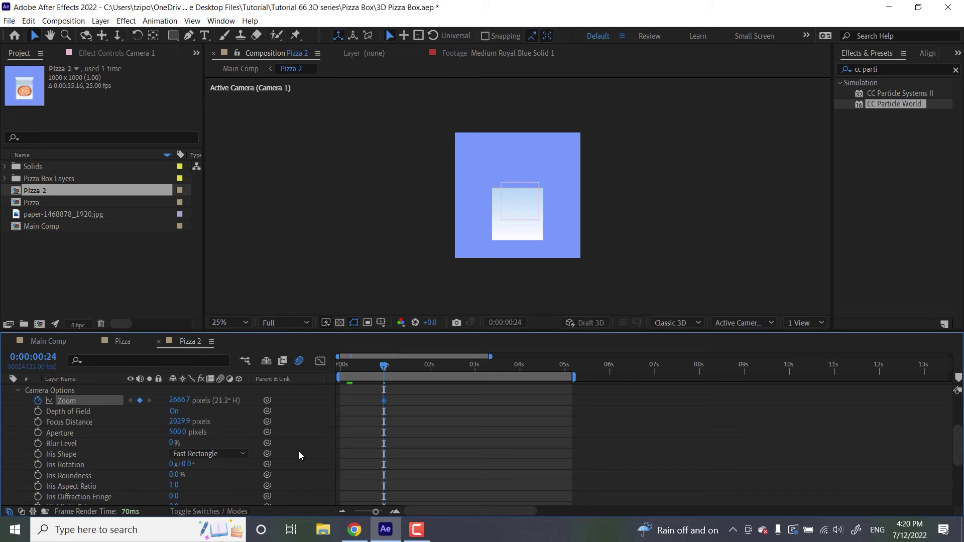
pyautogui.click(175, 400)
pyautogui.write('4')
pyautogui.press('BackSpace')
pyautogui.write('3700')
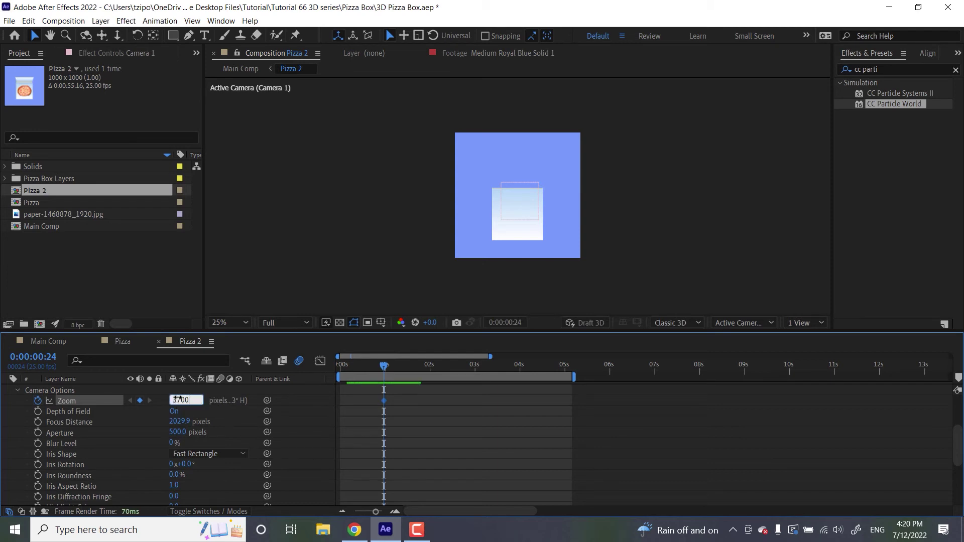
pyautogui.press('Return')
# Keyframe Null 5's X Rotation at 133° and Y Rotation at 40°
pyautogui.press('u')
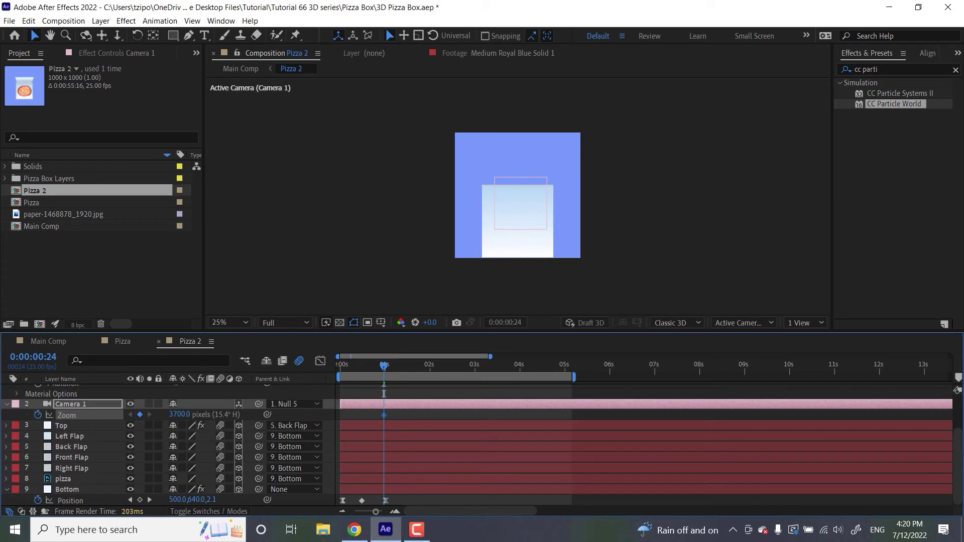
pyautogui.scroll(3, 959, 452)
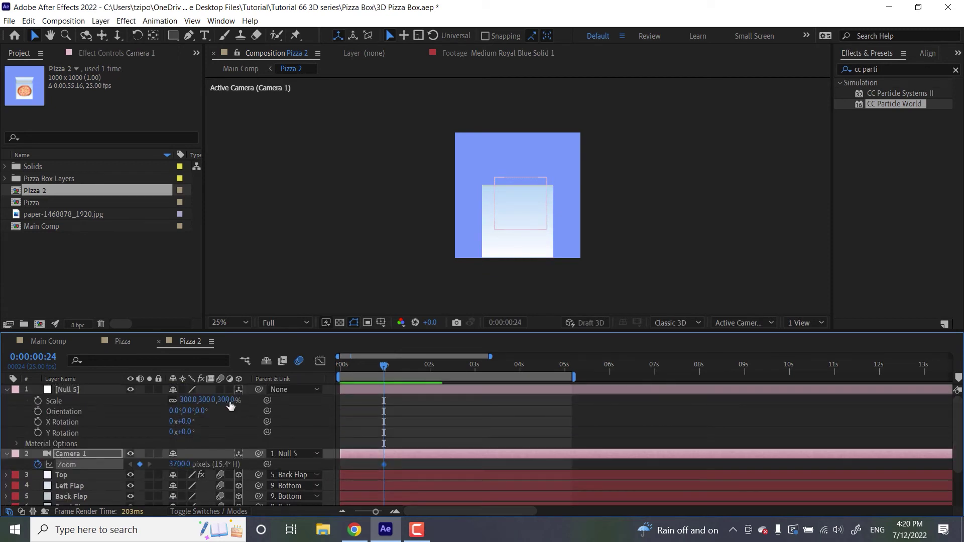
pyautogui.click(186, 422)
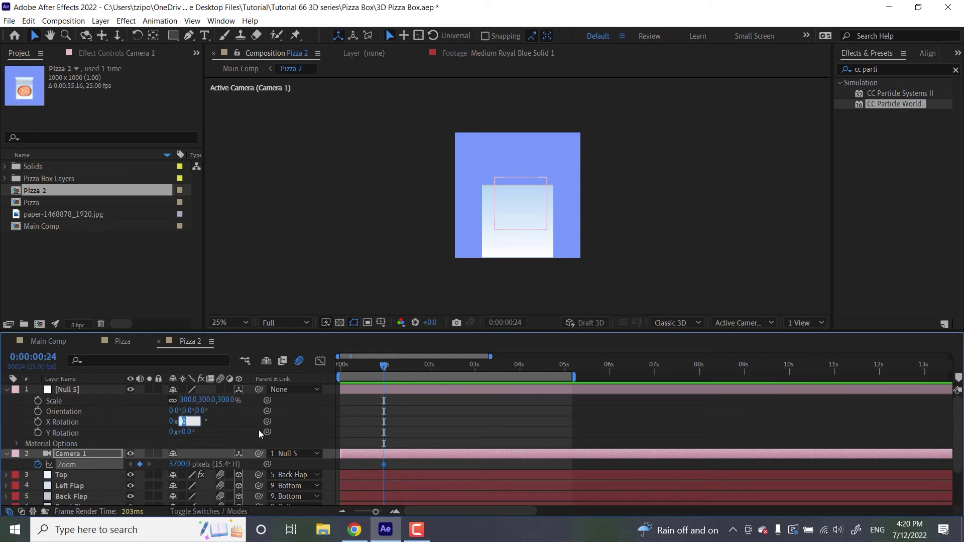
pyautogui.write('133')
pyautogui.press('Return')
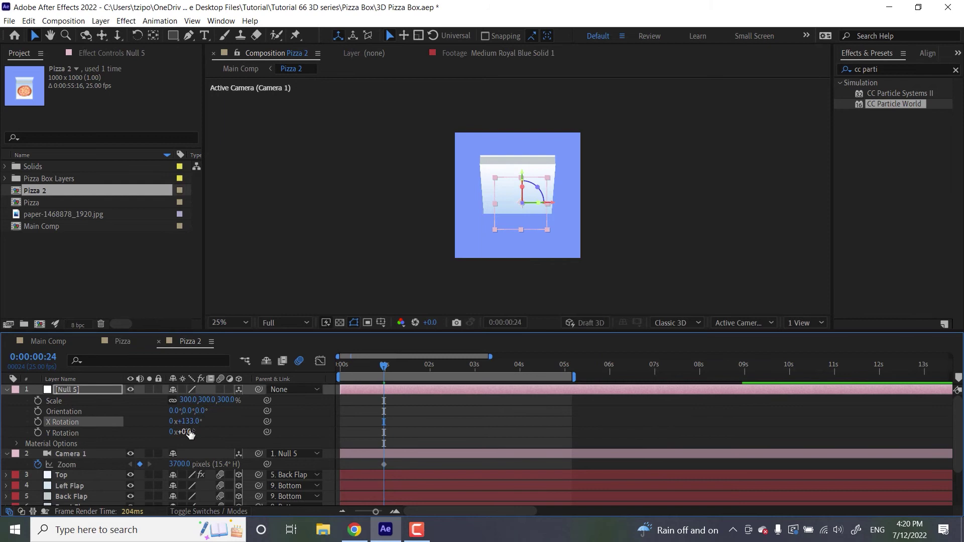
pyautogui.click(185, 432)
pyautogui.write('4')
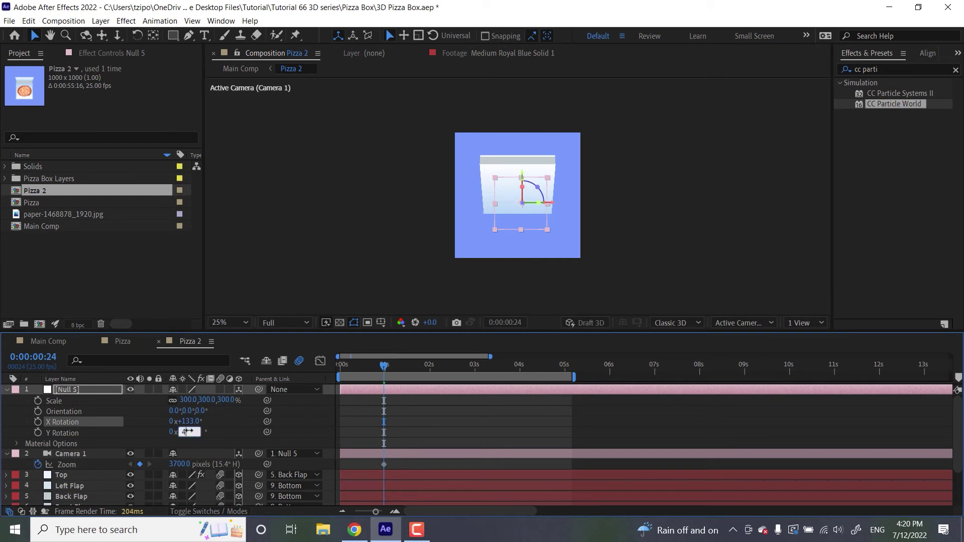
pyautogui.write('0')
pyautogui.press('Return')
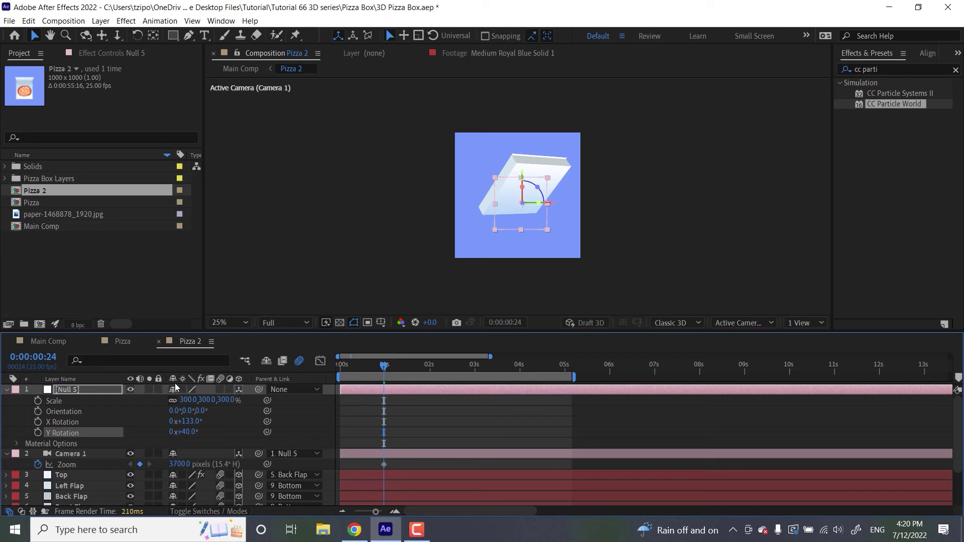
pyautogui.click(38, 422)
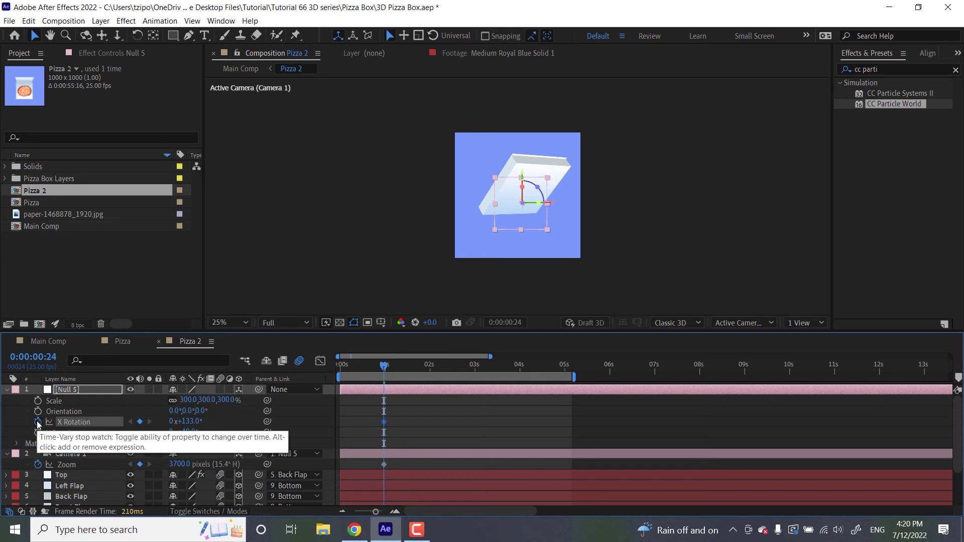
pyautogui.click(38, 433)
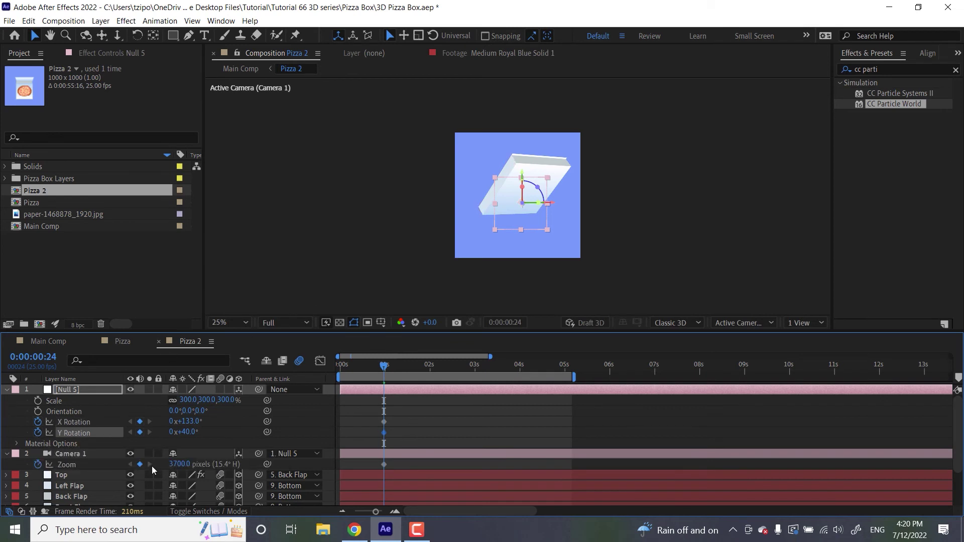
# At 2 seconds, set Null 5's X Rotation to 50° and Y Rotation to 43°
pyautogui.click(430, 370)
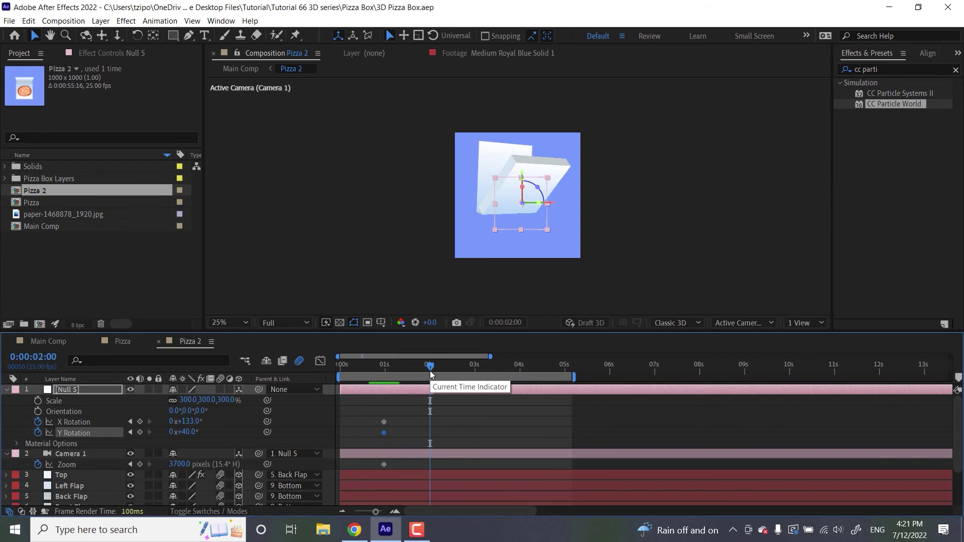
pyautogui.click(192, 421)
pyautogui.write('50')
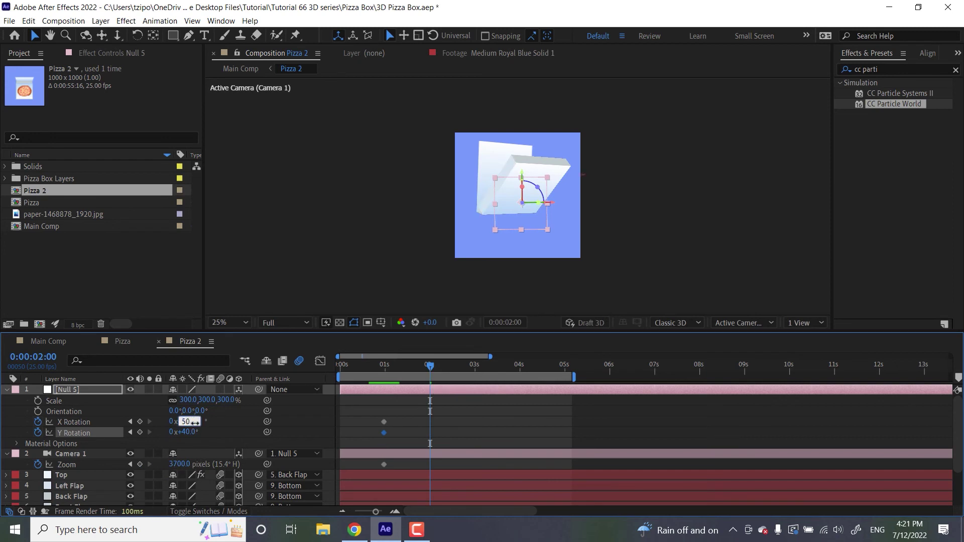
pyautogui.press('Return')
pyautogui.click(190, 432)
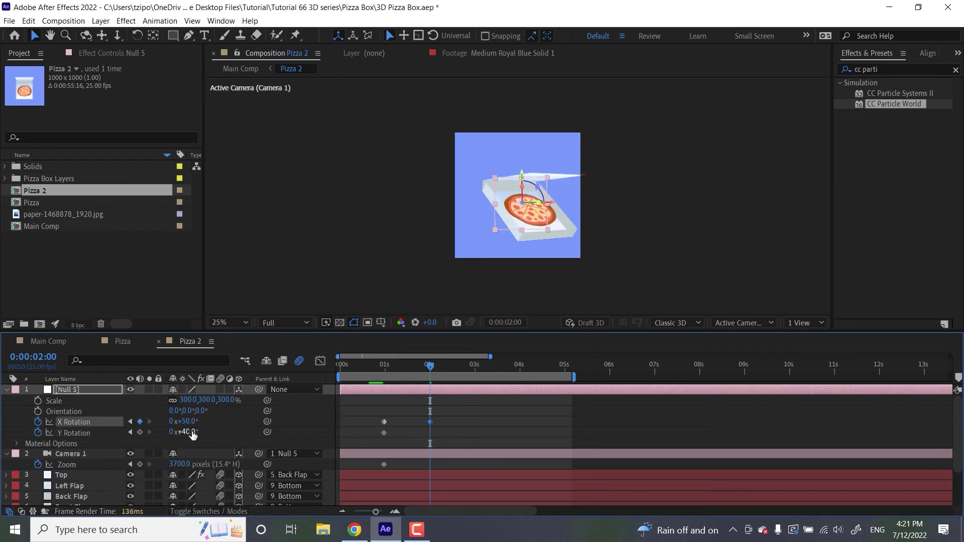
pyautogui.write('43')
pyautogui.press('Return')
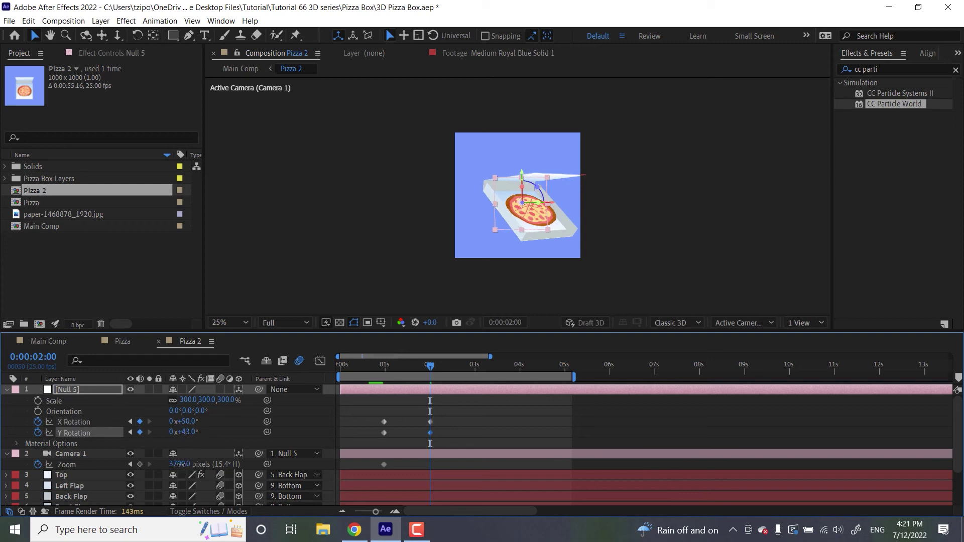
# Set the camera Zoom to 5200 and Easy Ease all rotation and zoom keyframes
pyautogui.click(179, 464)
pyautogui.write('5200')
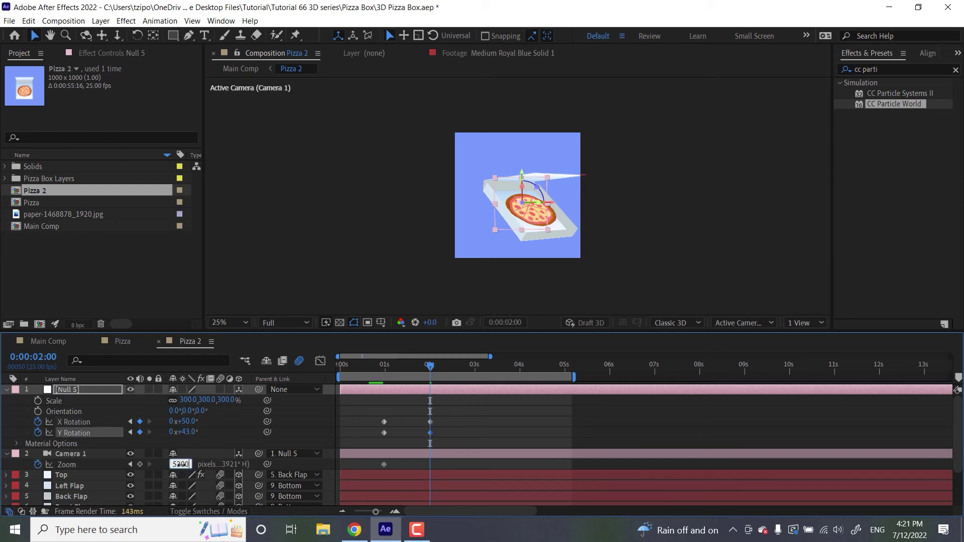
pyautogui.press('Return')
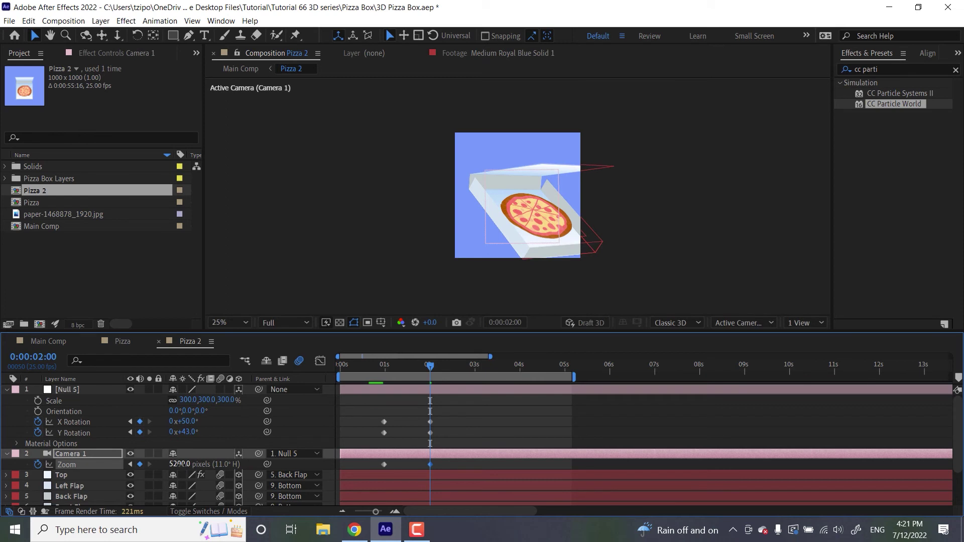
pyautogui.moveTo(351, 404); pyautogui.dragTo(457, 468)
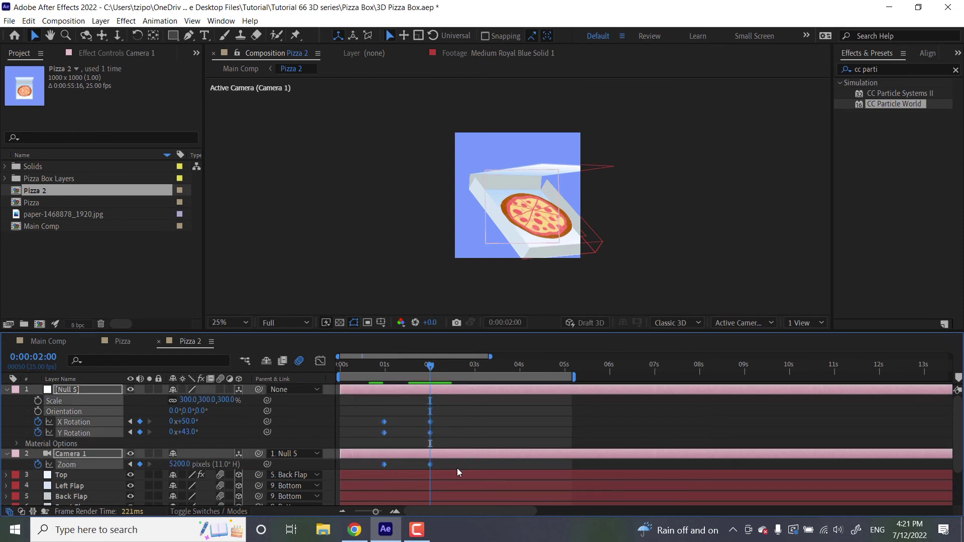
pyautogui.press('F9')
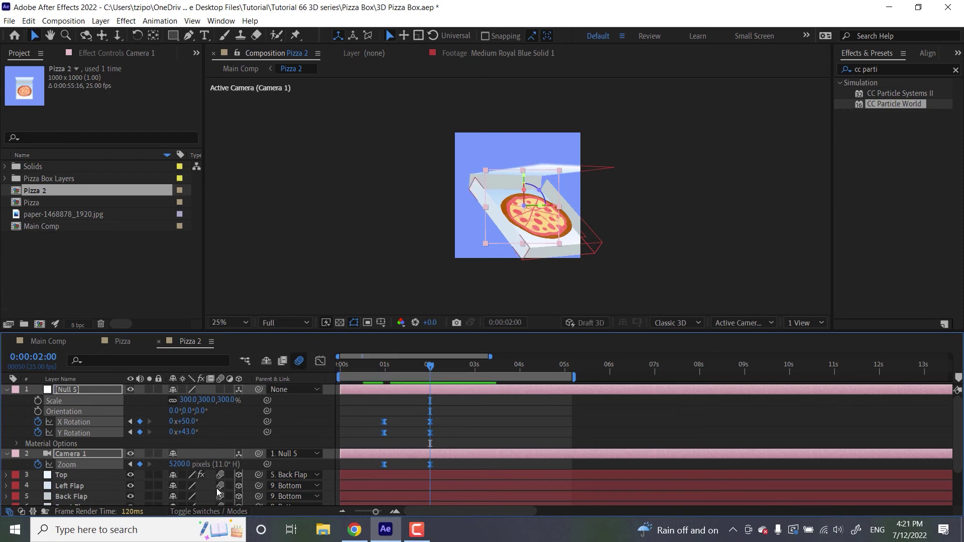
pyautogui.click(350, 274)
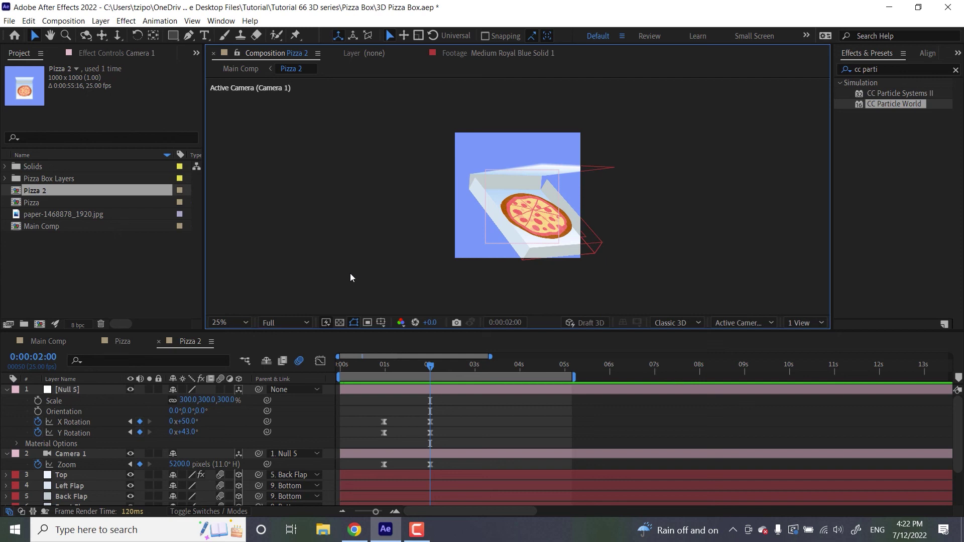
# In Main Comp, show Pizza 2, hide the original Pizza layer, and play a preview
pyautogui.click(46, 341)
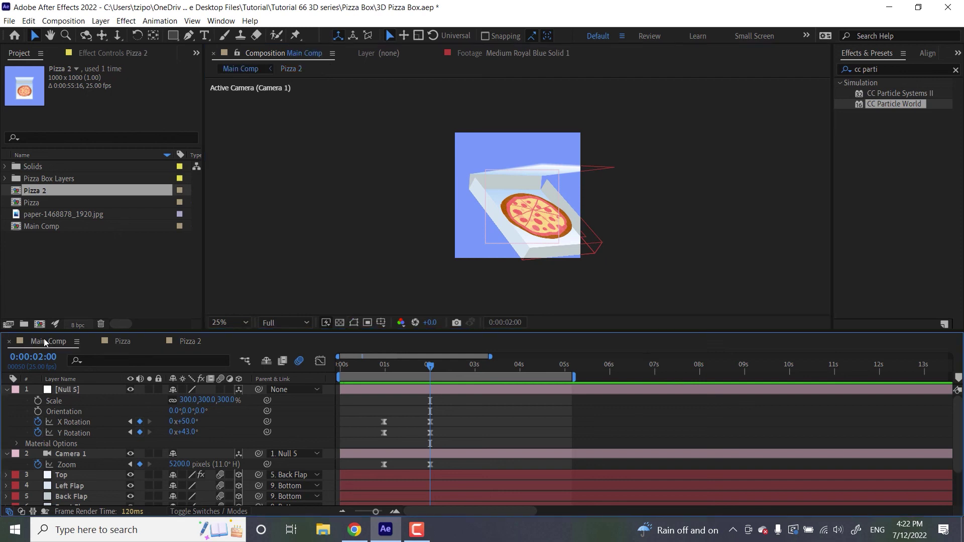
pyautogui.click(7, 390)
pyautogui.click(8, 400)
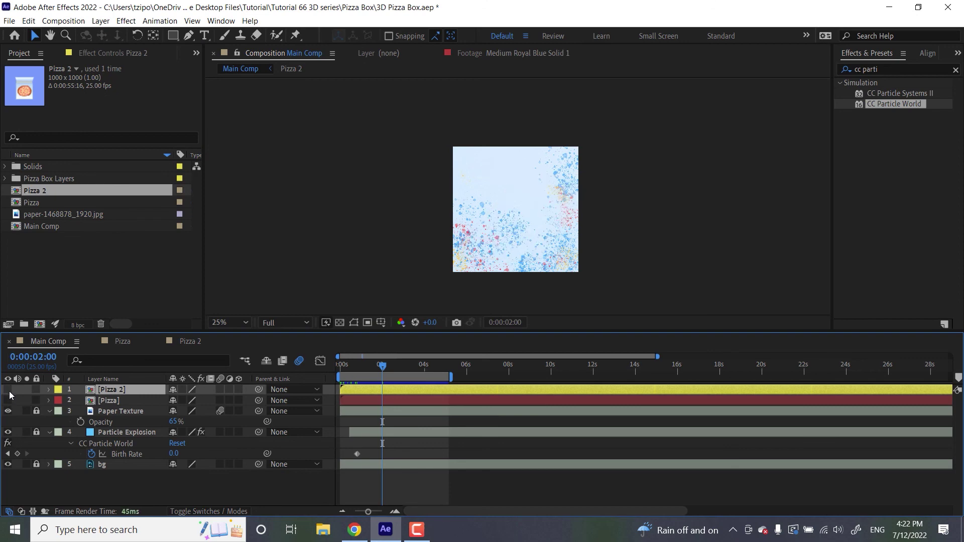
pyautogui.click(291, 255)
pyautogui.press('space')
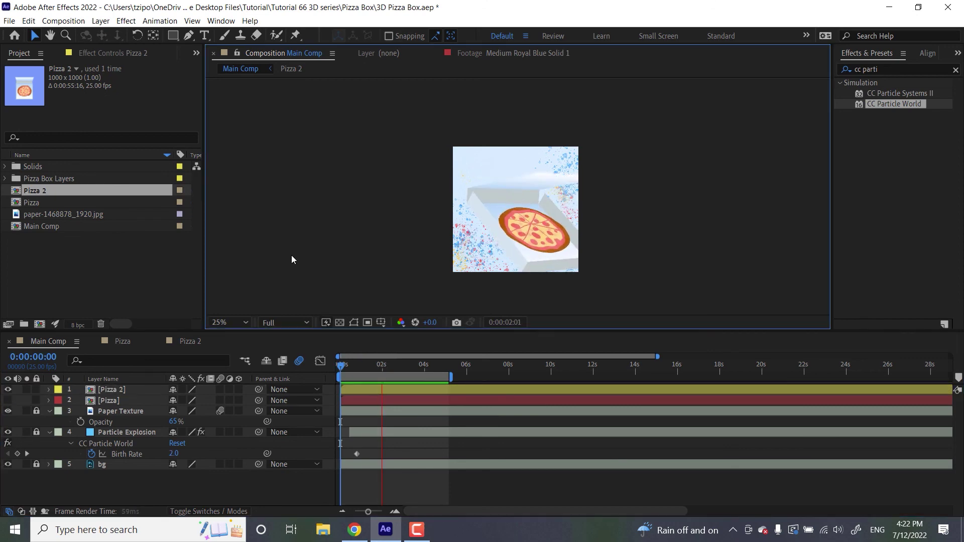